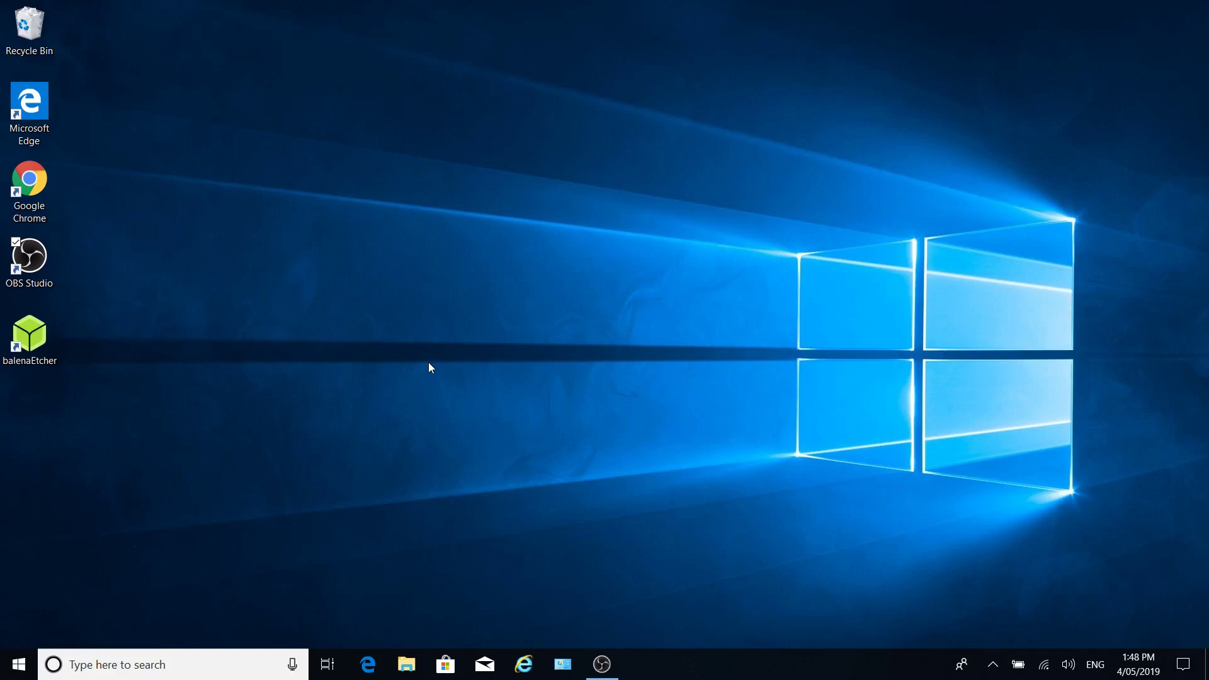
- In Disk Management, shrink drive C:, entering 61440 MB as the amount to shrink
right_click(15, 666)
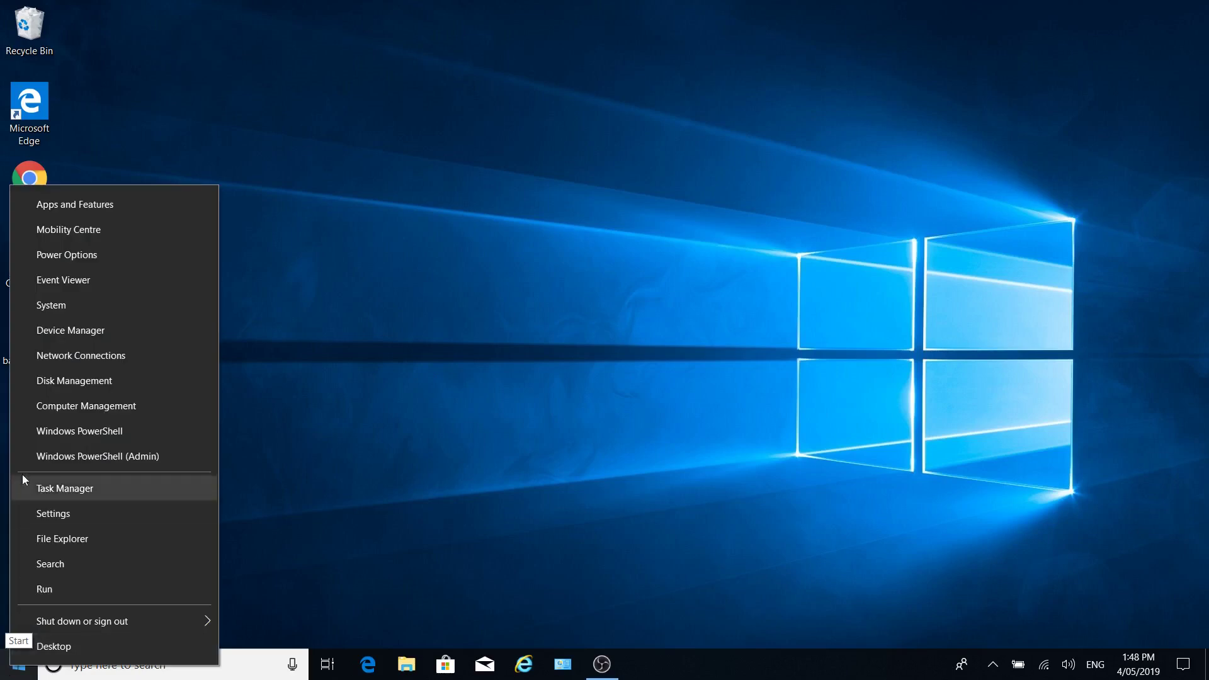
left_click(138, 381)
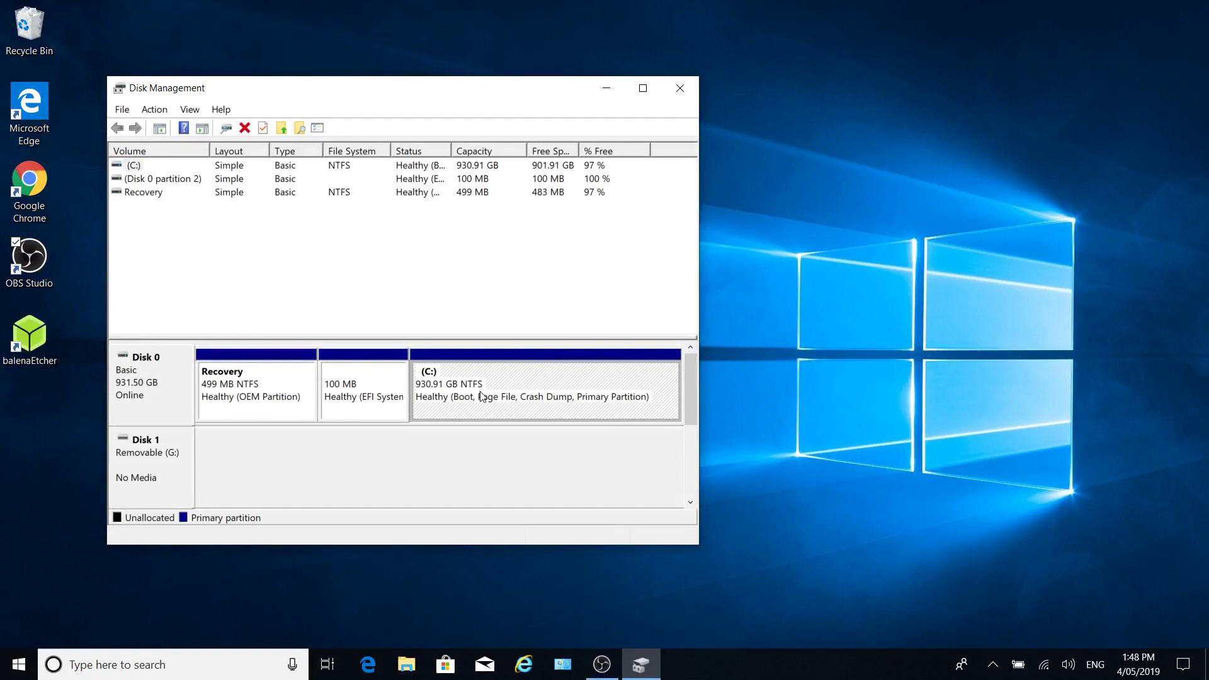
left_click(352, 388)
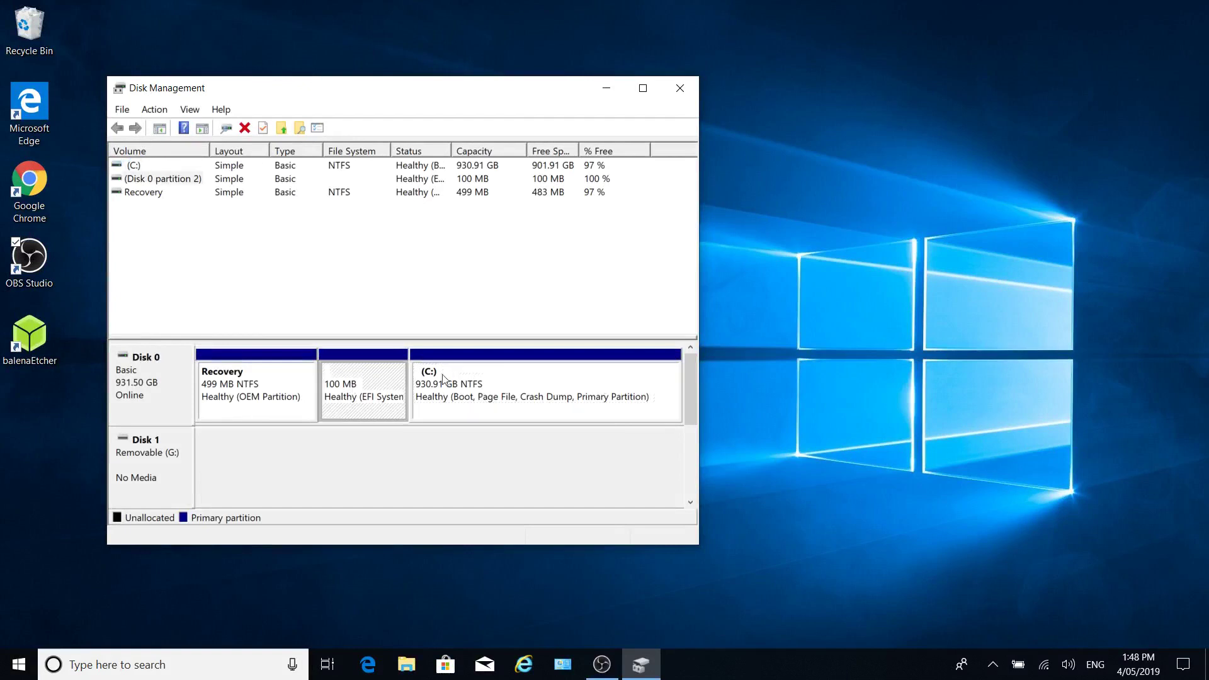
left_click(491, 372)
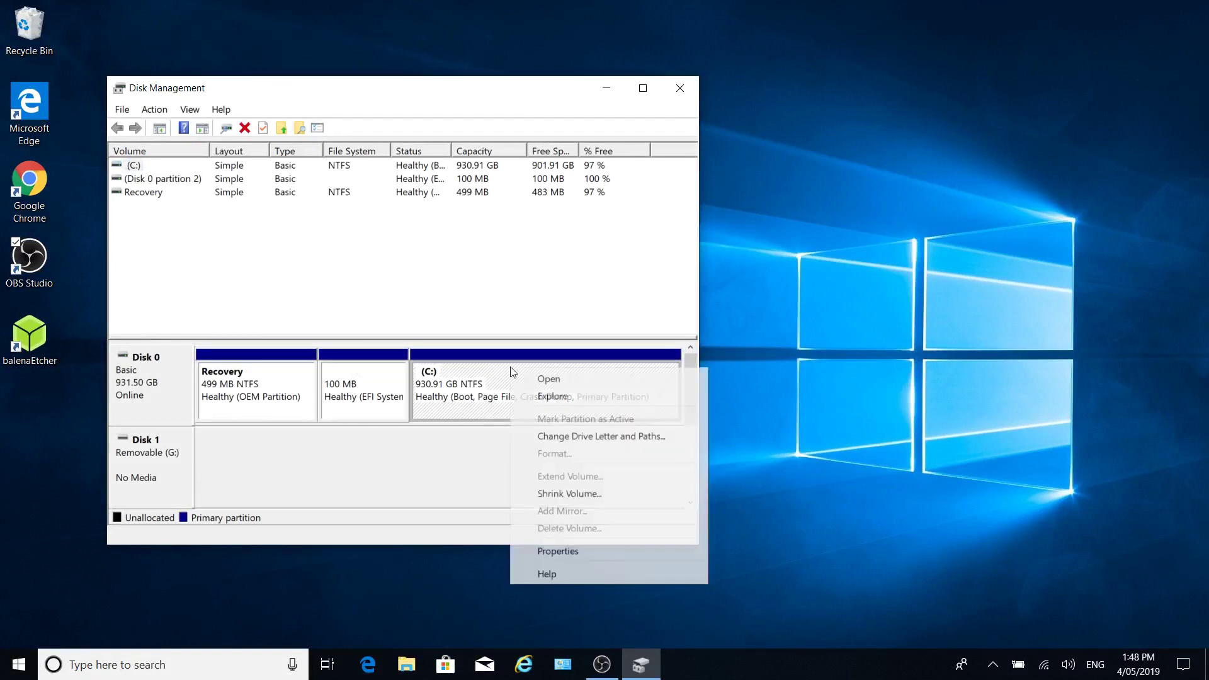
right_click(511, 368)
left_click(614, 493)
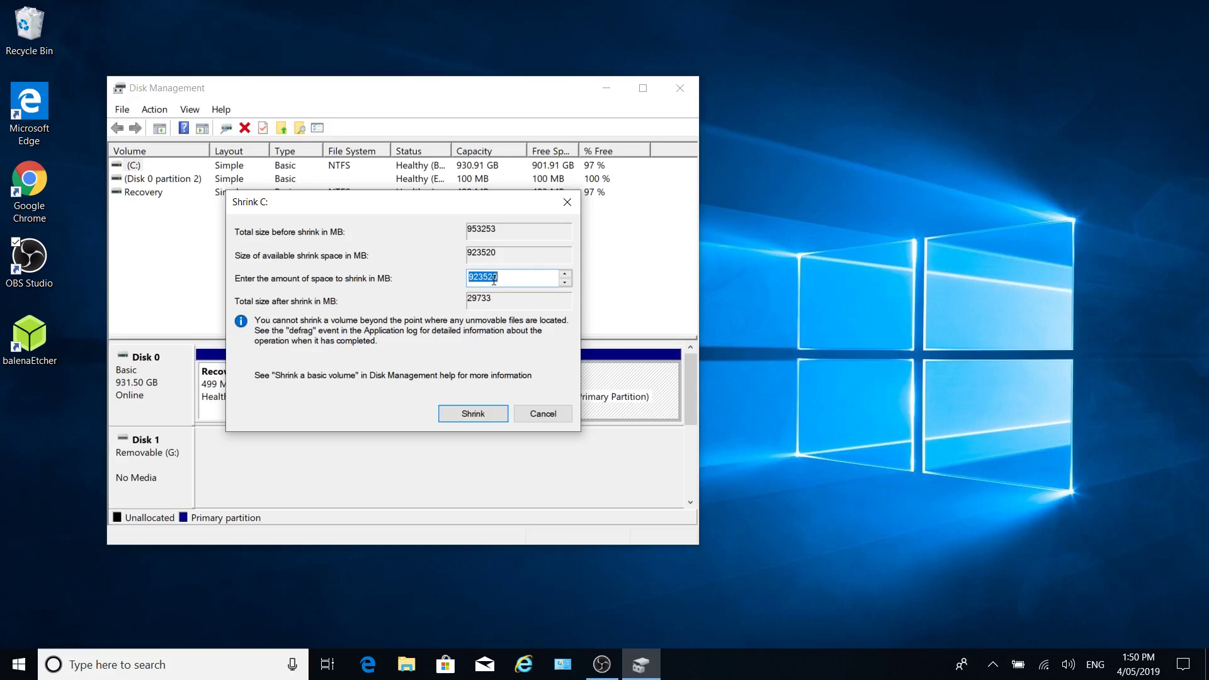
type("61440")
- Confirm the 61440 MB shrink of C:, leaving 60.00 GB unallocated on Disk 0
left_click(482, 413)
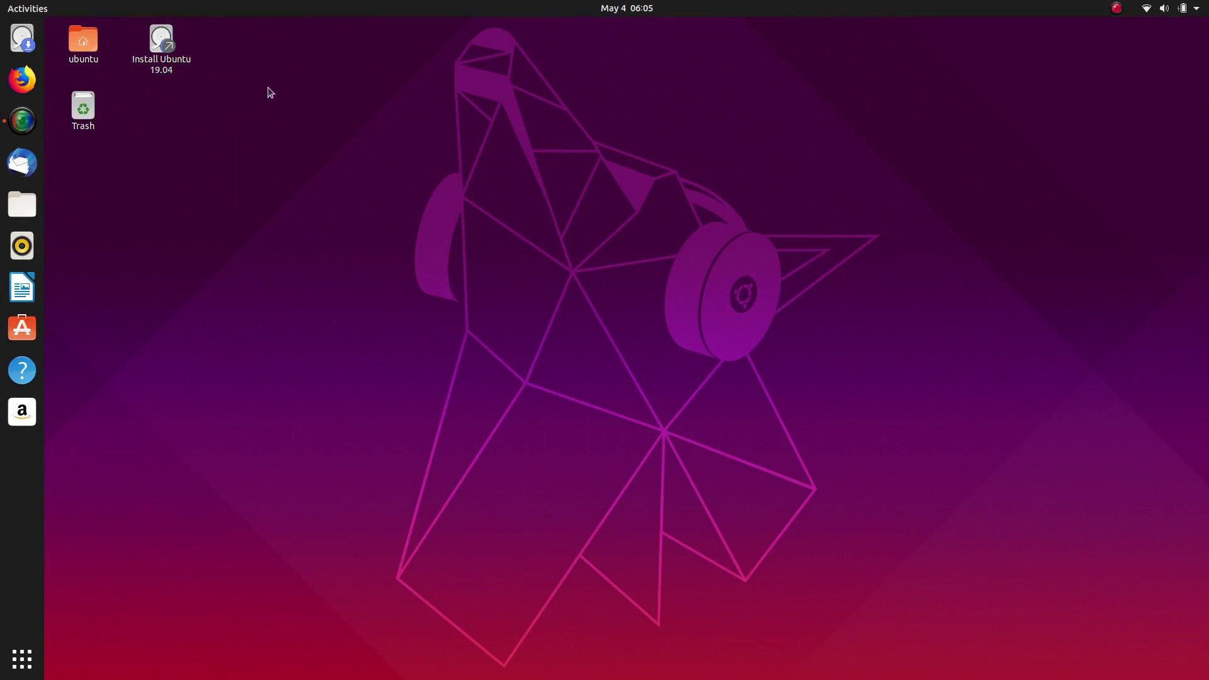
- Launch the Ubuntu 19.04 installer in English with third-party graphics, Wi-Fi and media software enabled
double_click(162, 44)
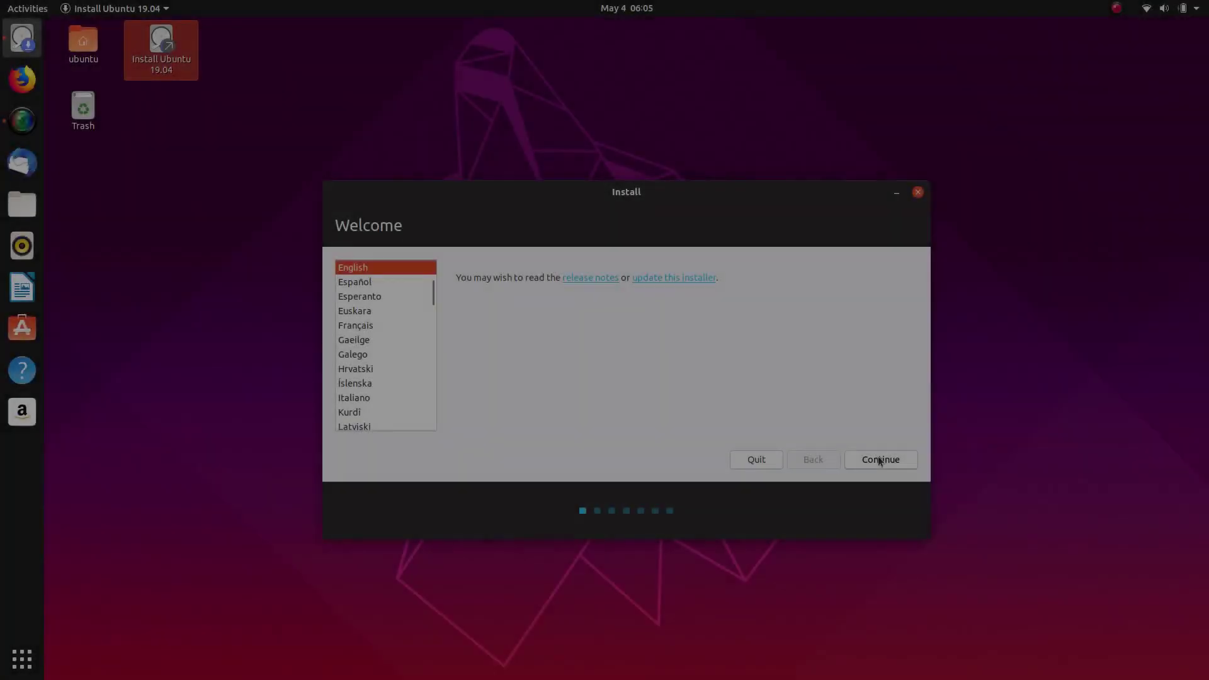
left_click(880, 459)
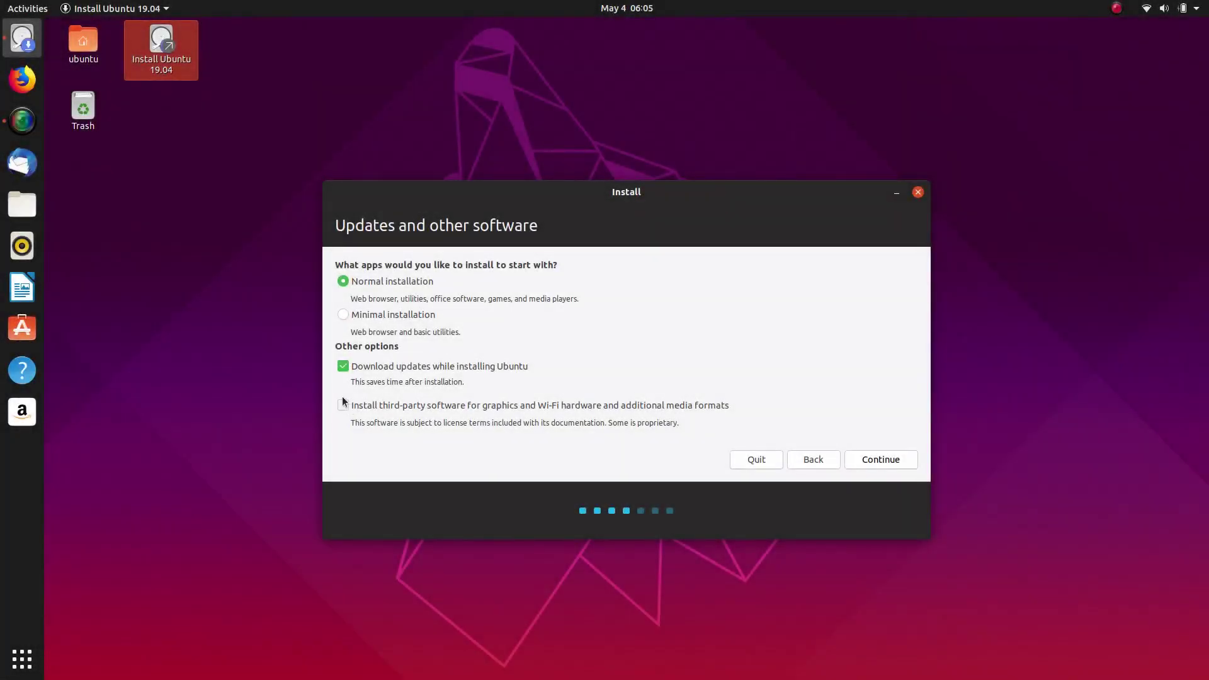
left_click(343, 405)
left_click(895, 459)
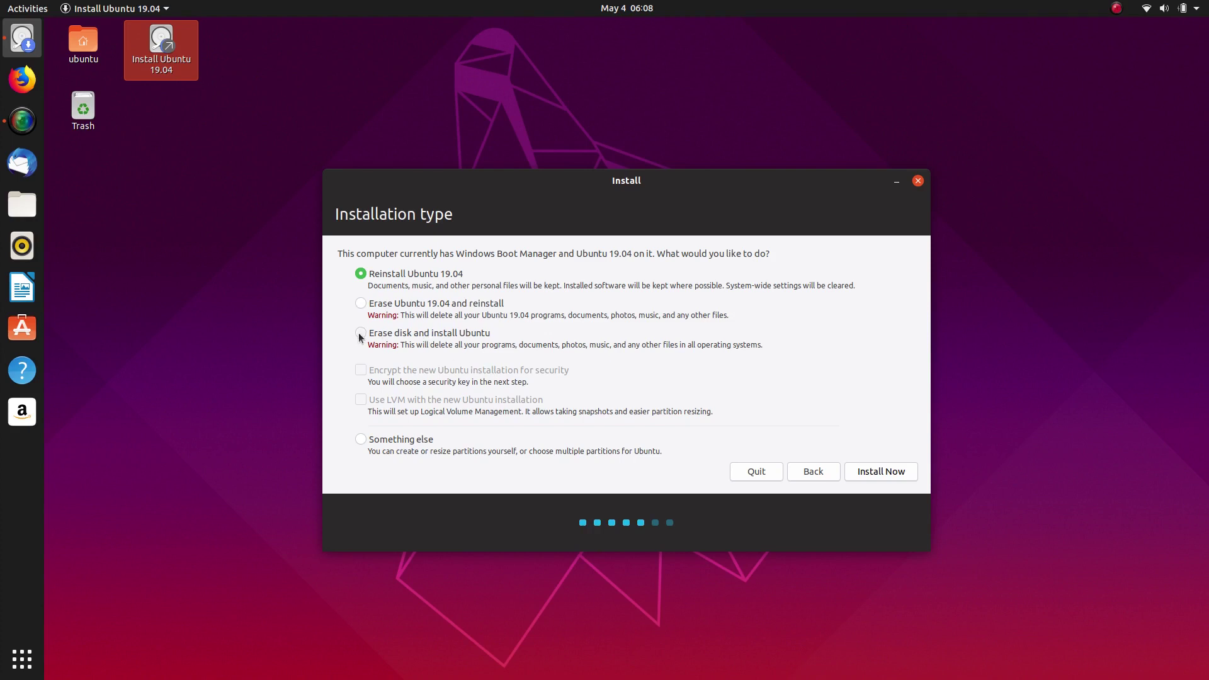
- Choose 'Something else' as the installation type to partition the disk manually
left_click(359, 439)
left_click(869, 474)
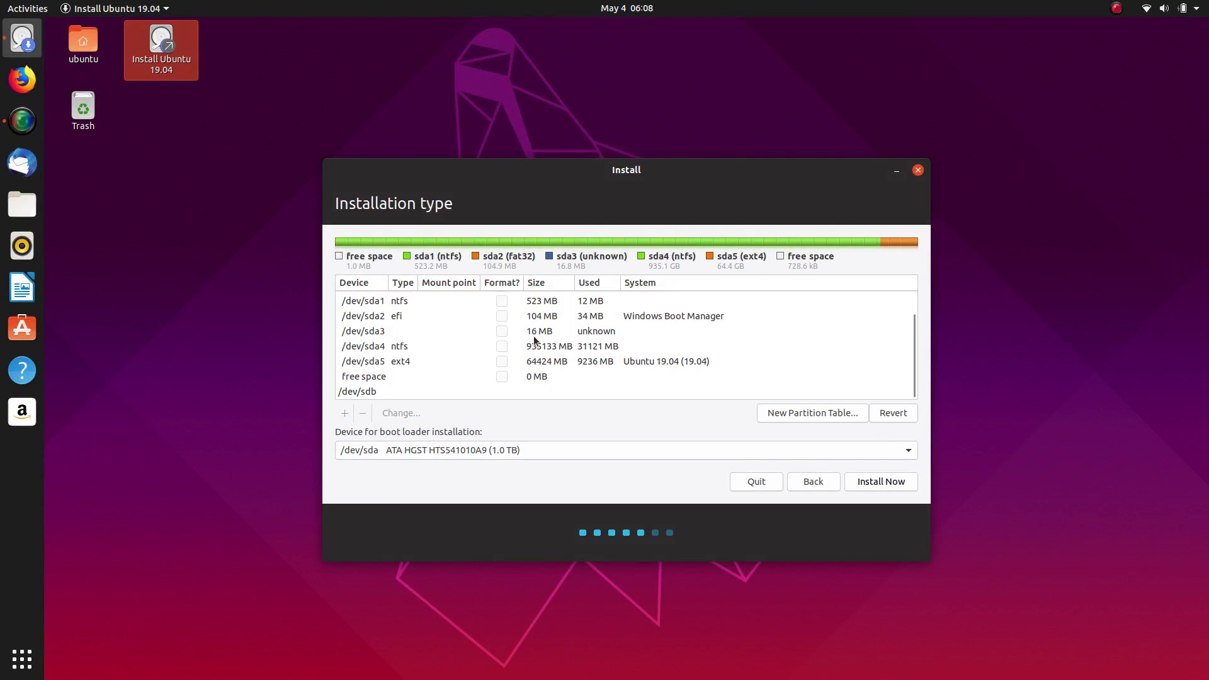
- Delete the old /dev/sda5 ext4 Ubuntu partition and select the resulting 64425 MB free space
scroll(534, 338, "up", 3)
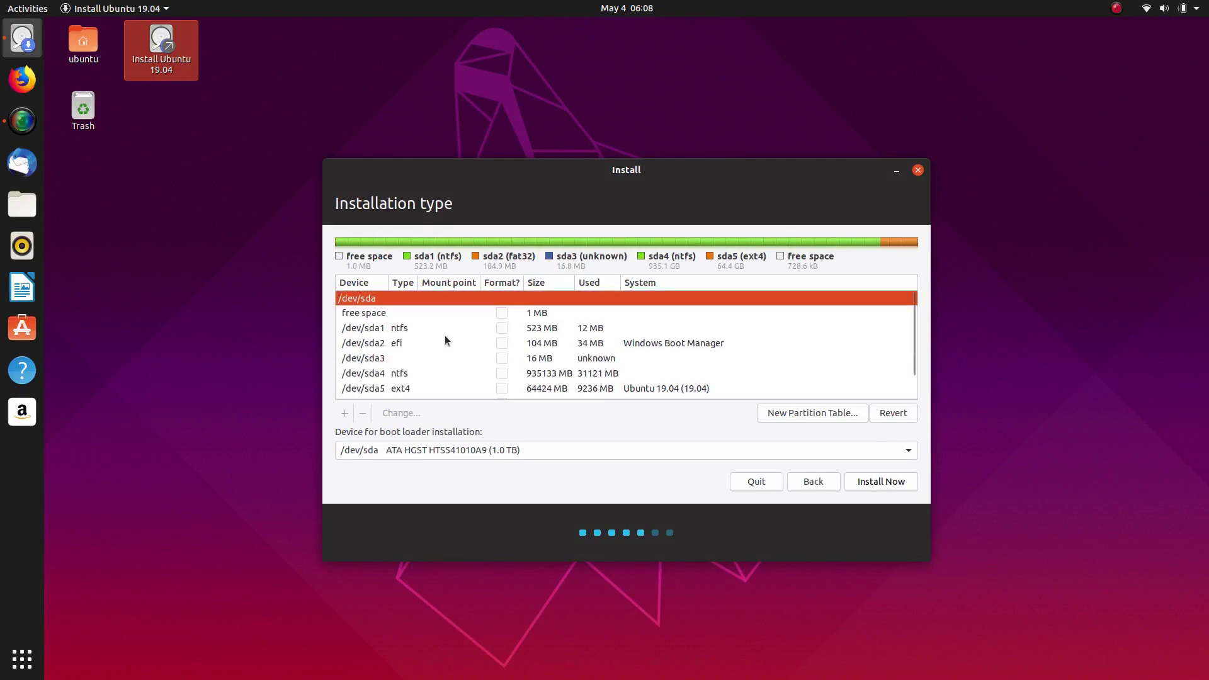
scroll(444, 340, "down", 2)
left_click(460, 361)
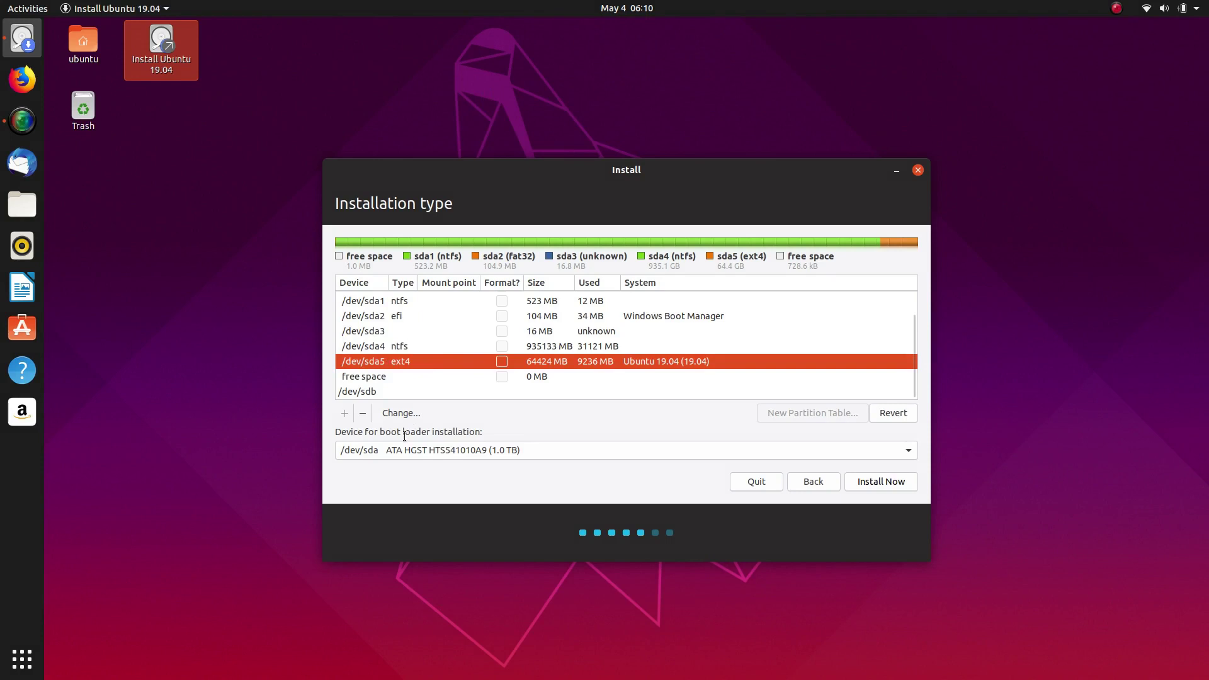
left_click(364, 415)
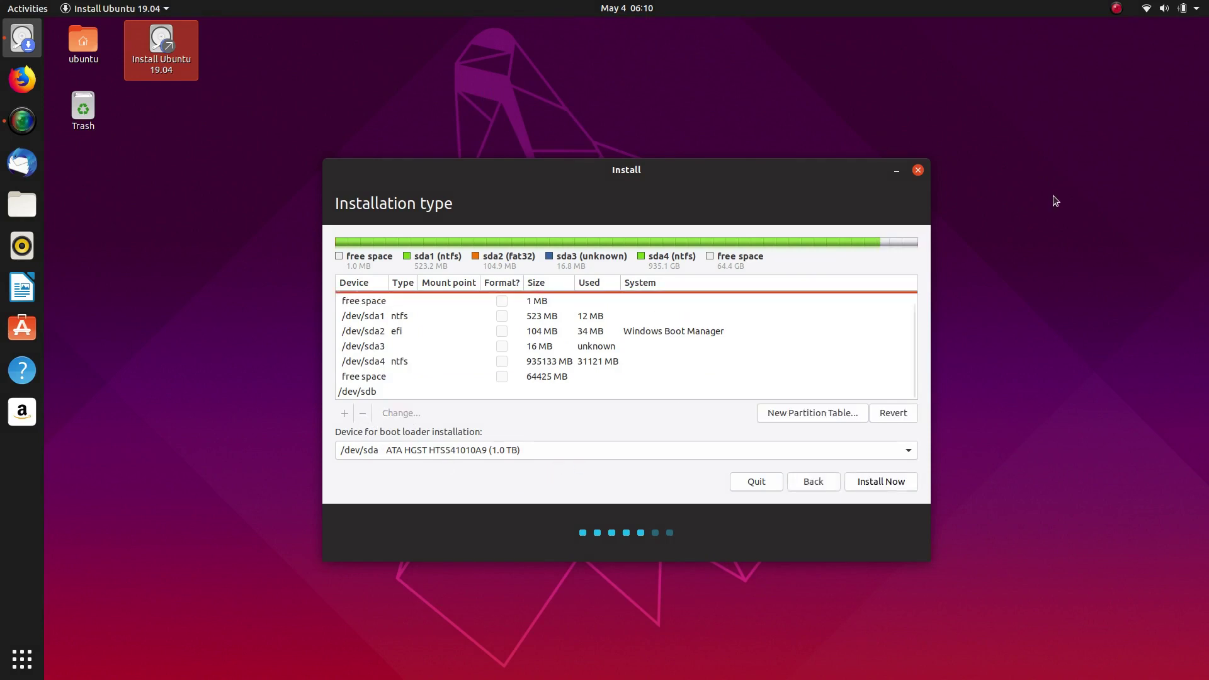
left_click(369, 377)
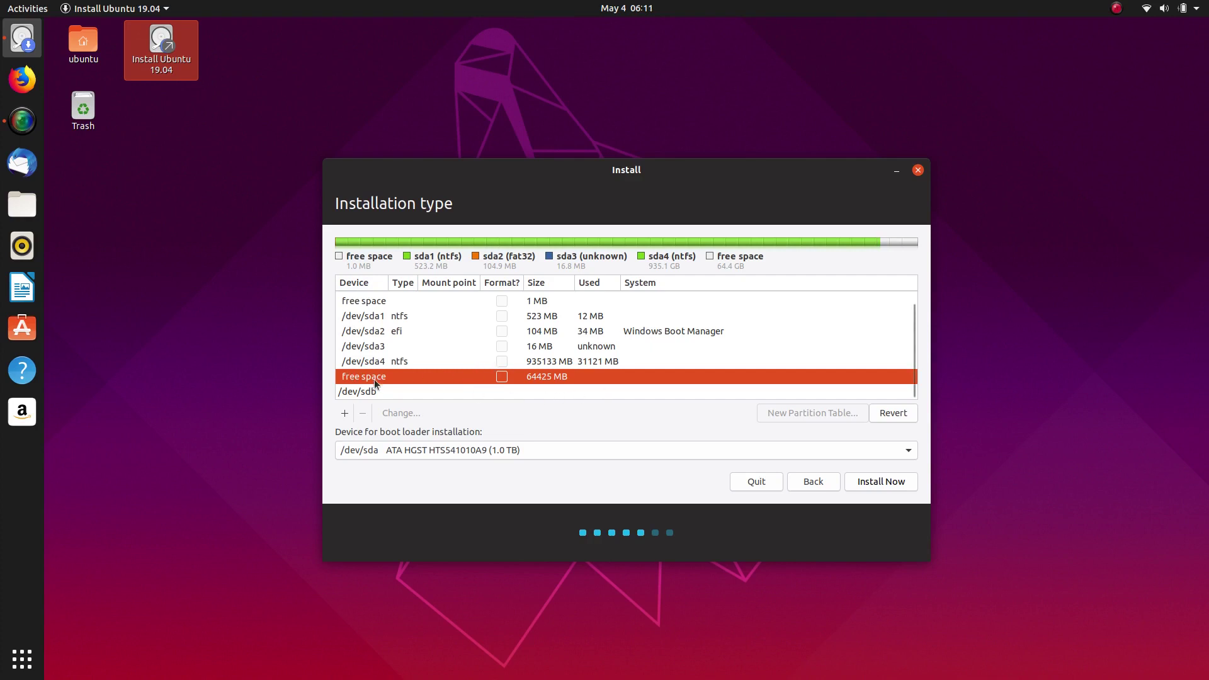
- Create a 512 MB partition in the free space used as EFI System Partition
left_click(344, 413)
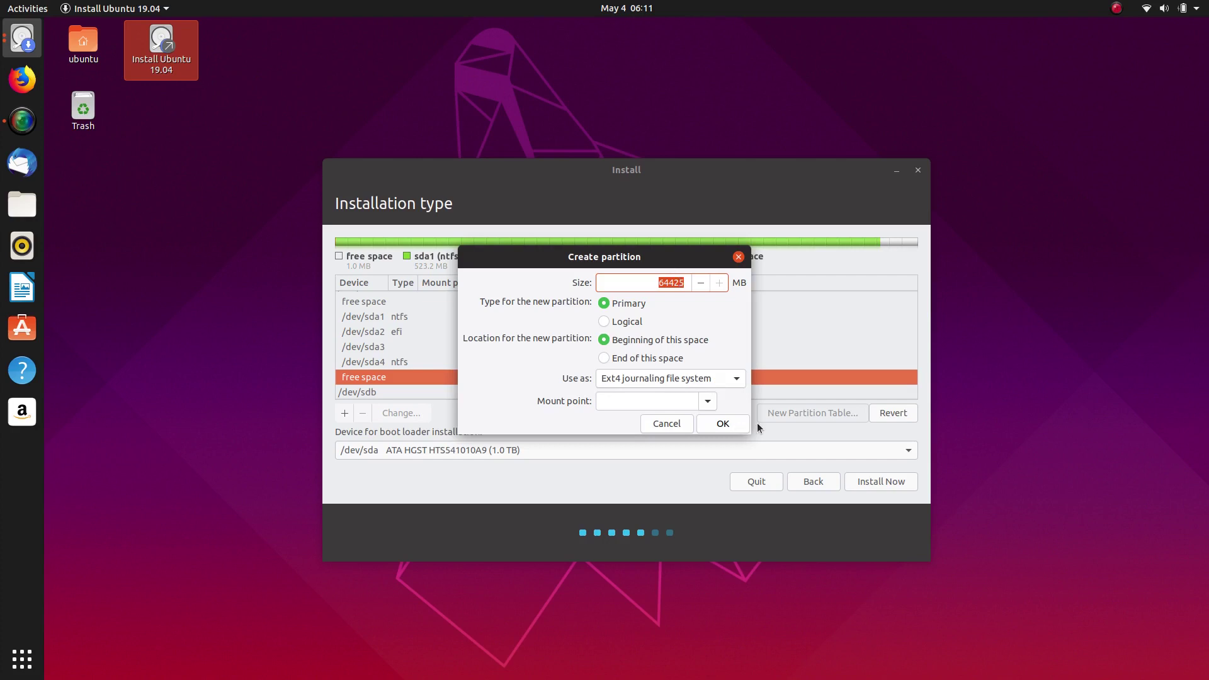
type("512")
left_click(708, 378)
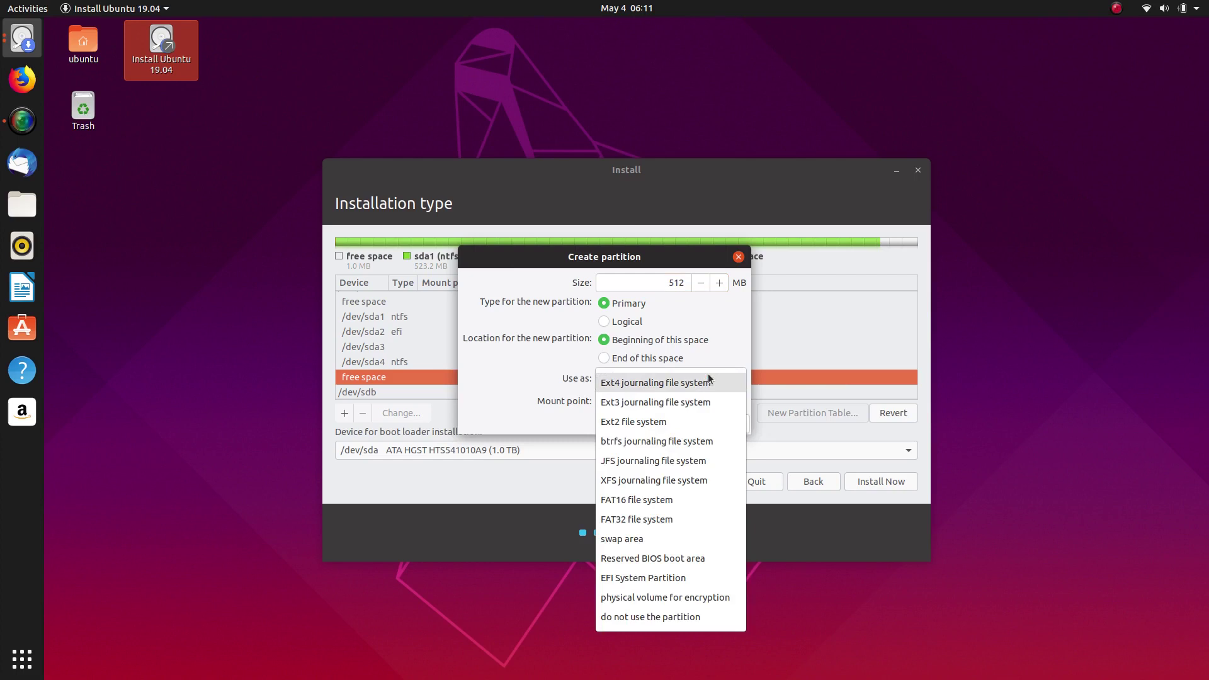
left_click(631, 578)
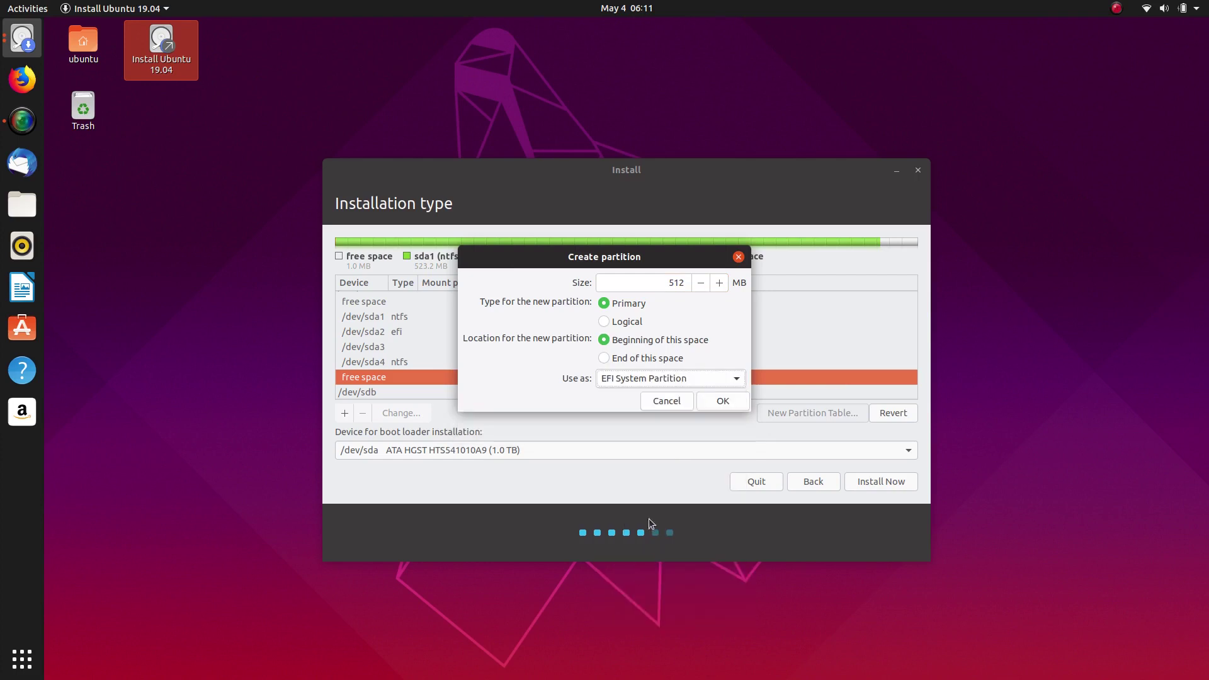
left_click(722, 402)
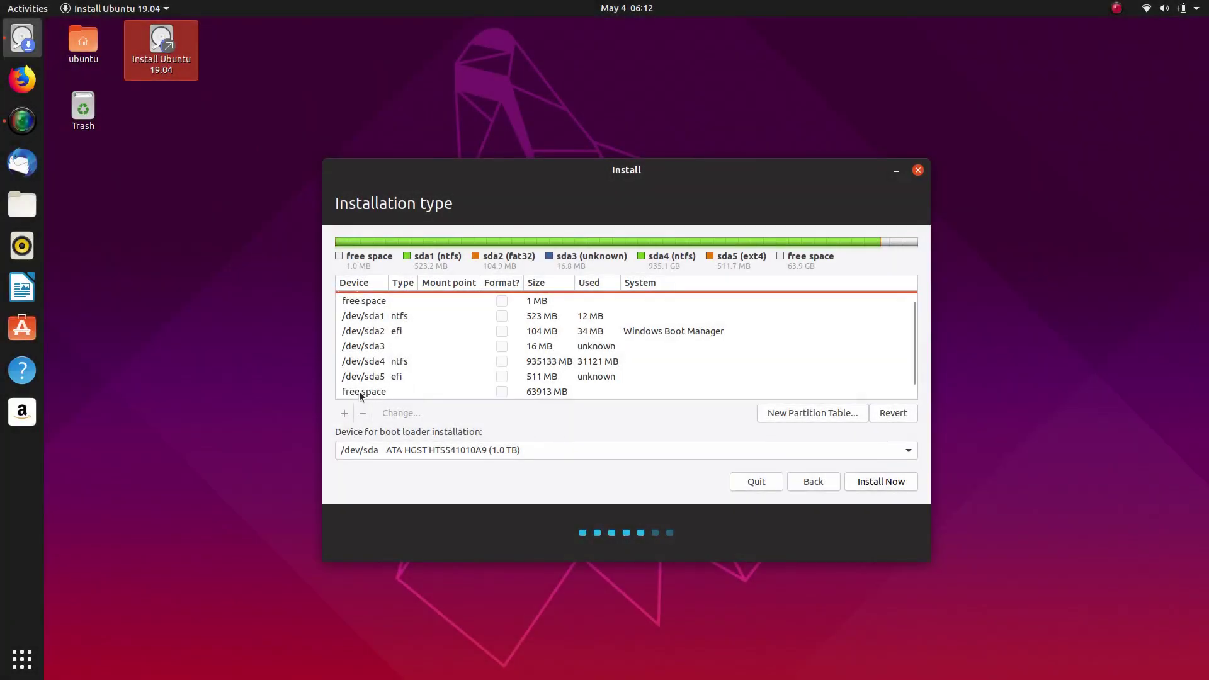
- Add an 8192 MB swap area partition in the remaining 63913 MB free space
left_click(361, 393)
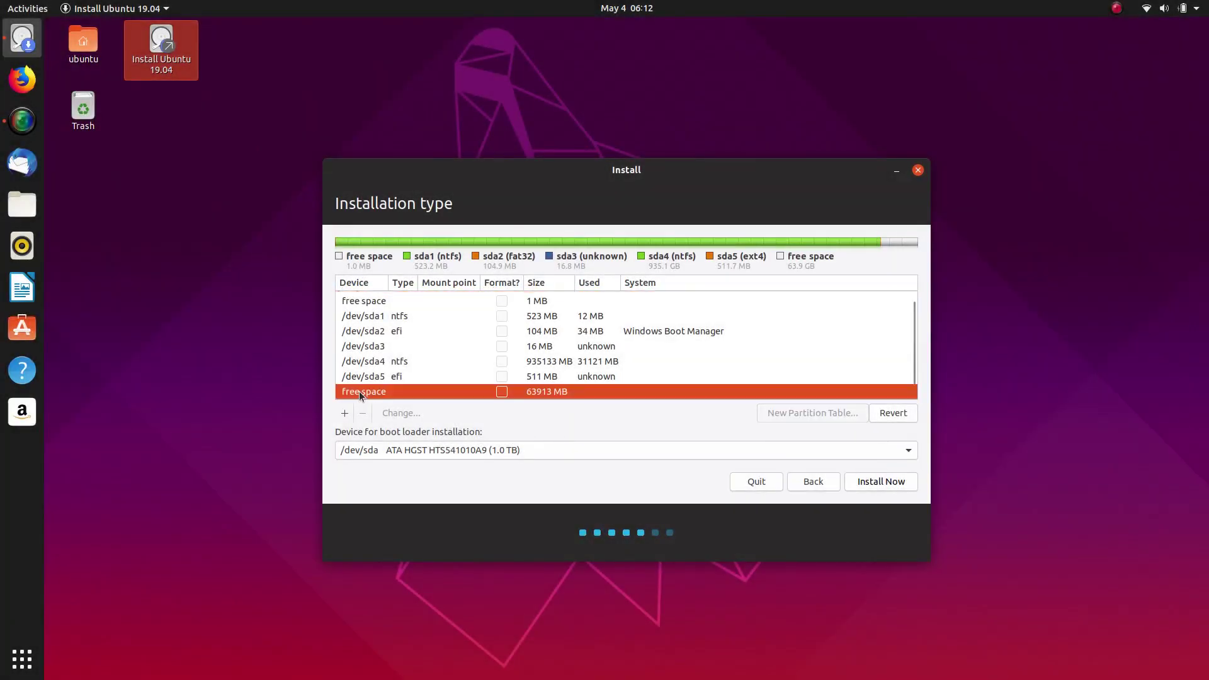
left_click(344, 413)
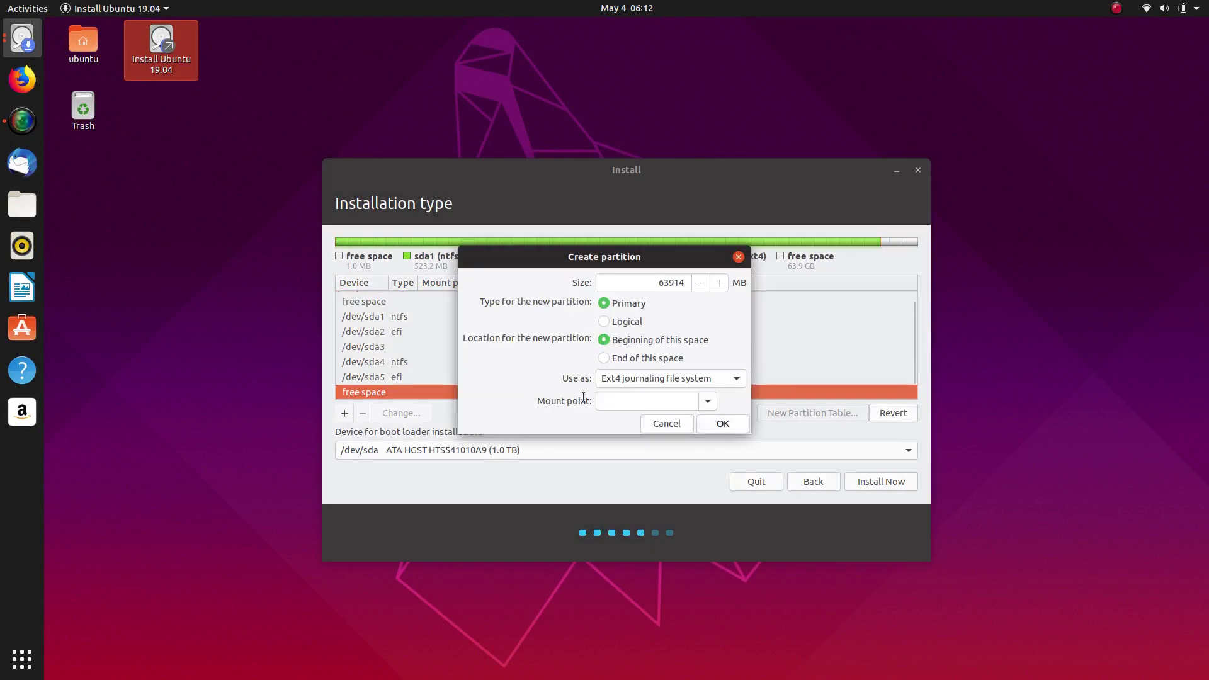
left_click(724, 378)
left_click(723, 380)
double_click(670, 282)
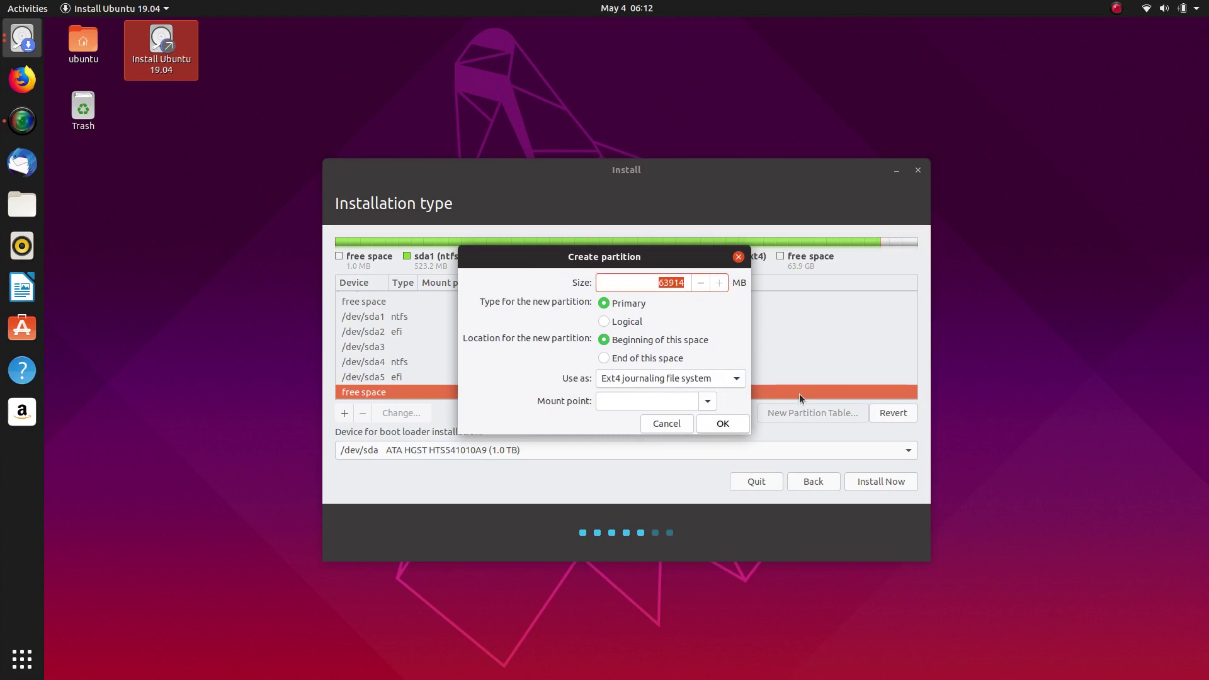
type("8192")
left_click(644, 375)
left_click(644, 376)
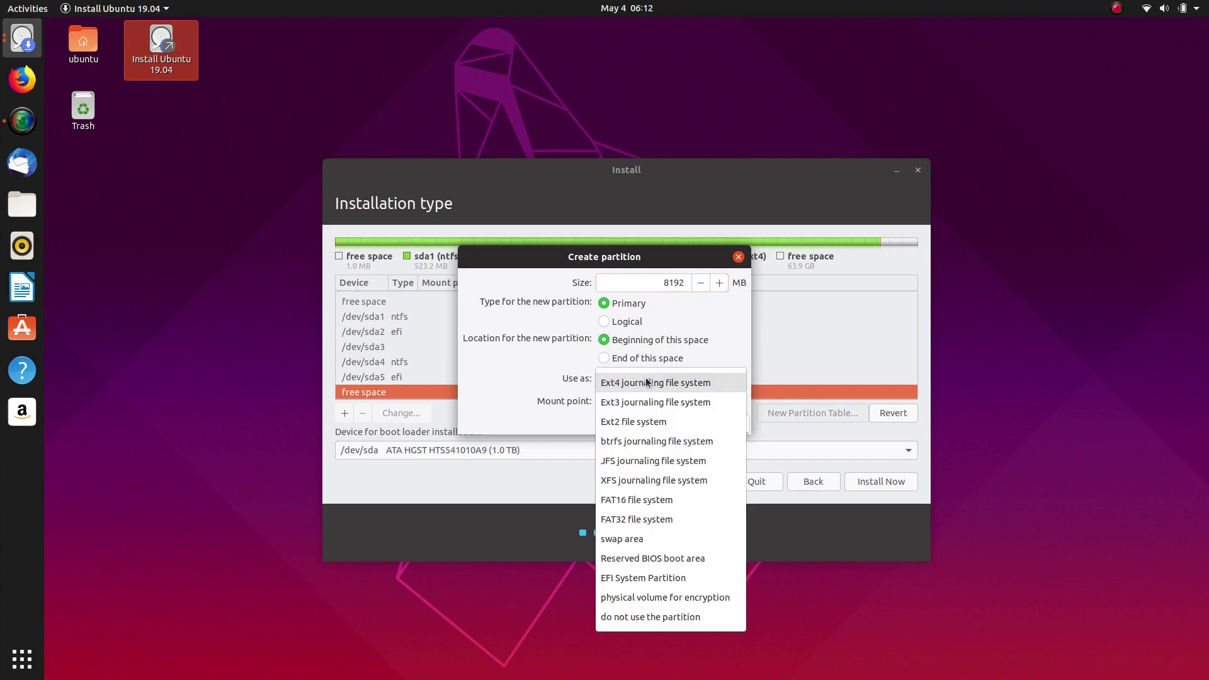
left_click(629, 523)
left_click(722, 402)
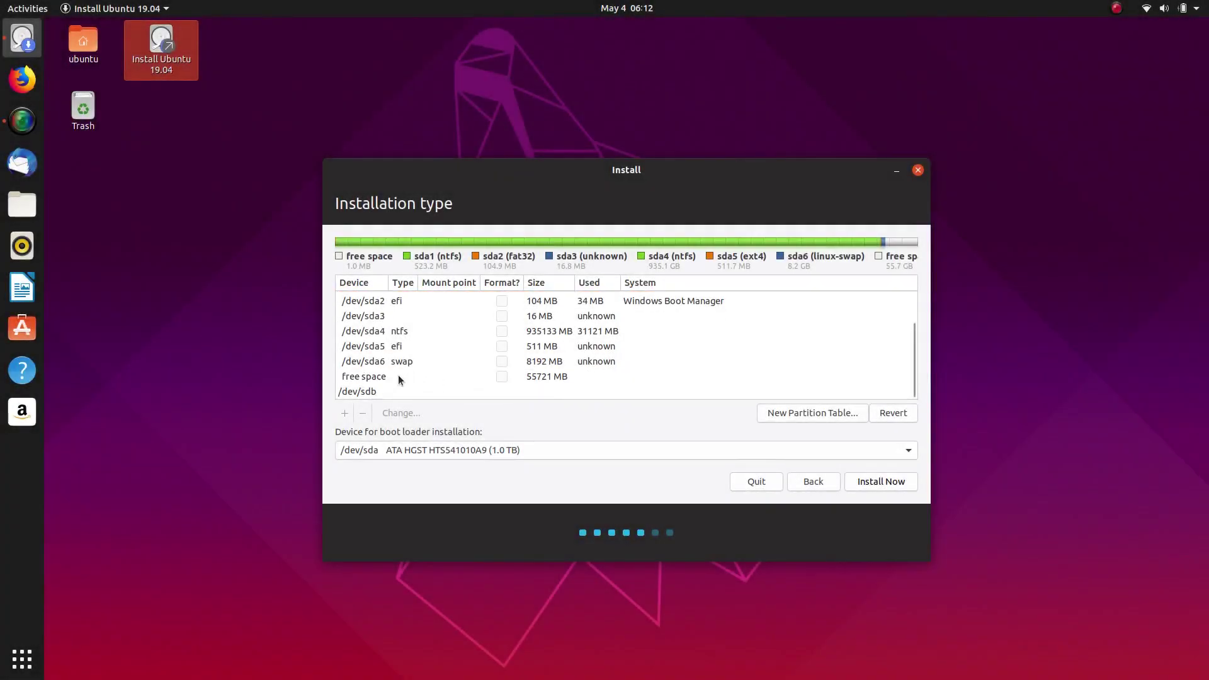
- Create an ext4 partition mounted at / using the remaining 55721 MB free space
left_click(377, 376)
left_click(344, 414)
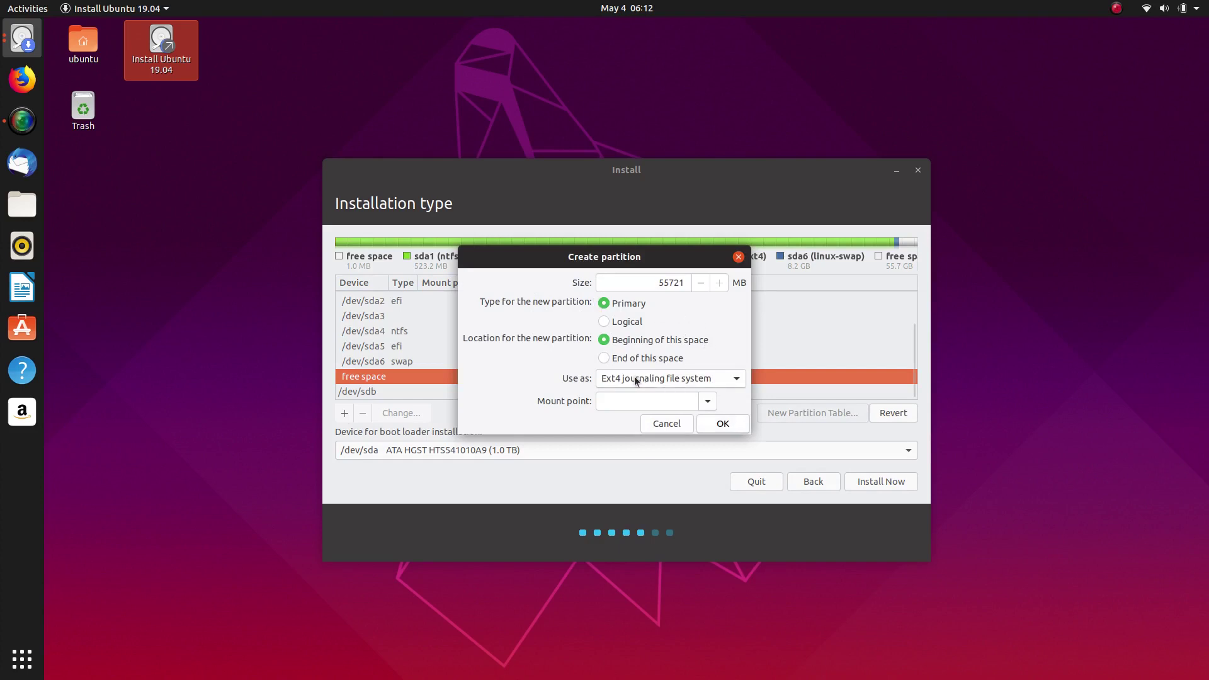
left_click(708, 401)
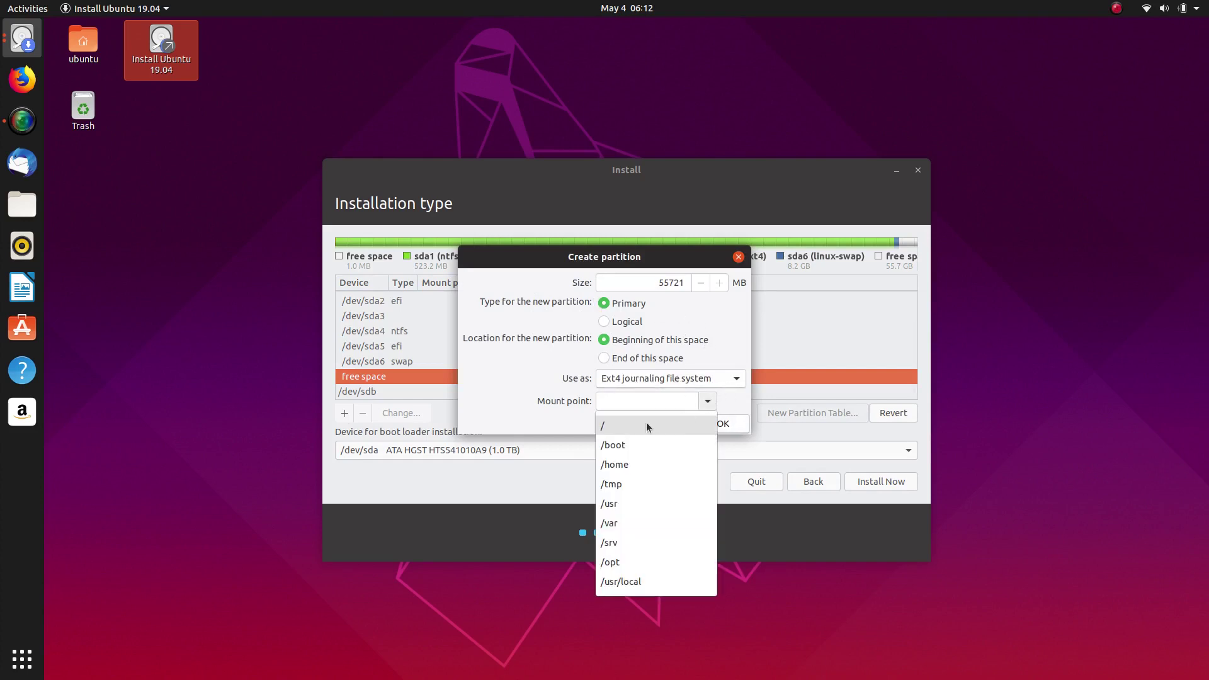
left_click(616, 428)
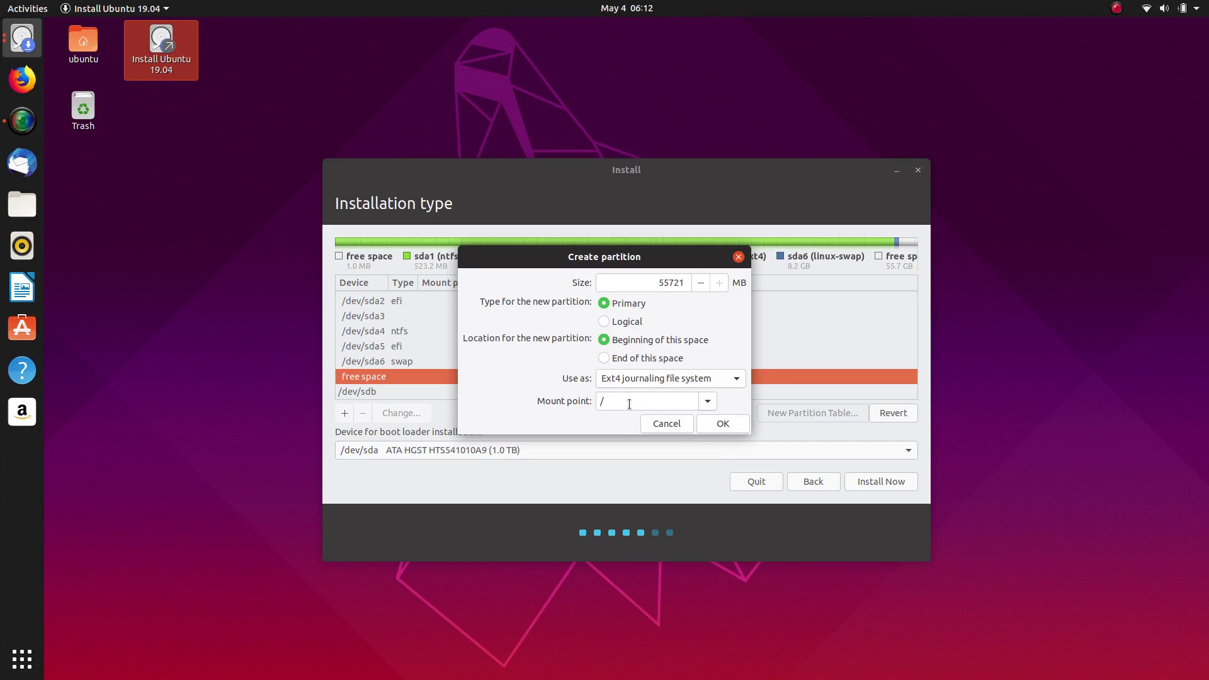
left_click(723, 424)
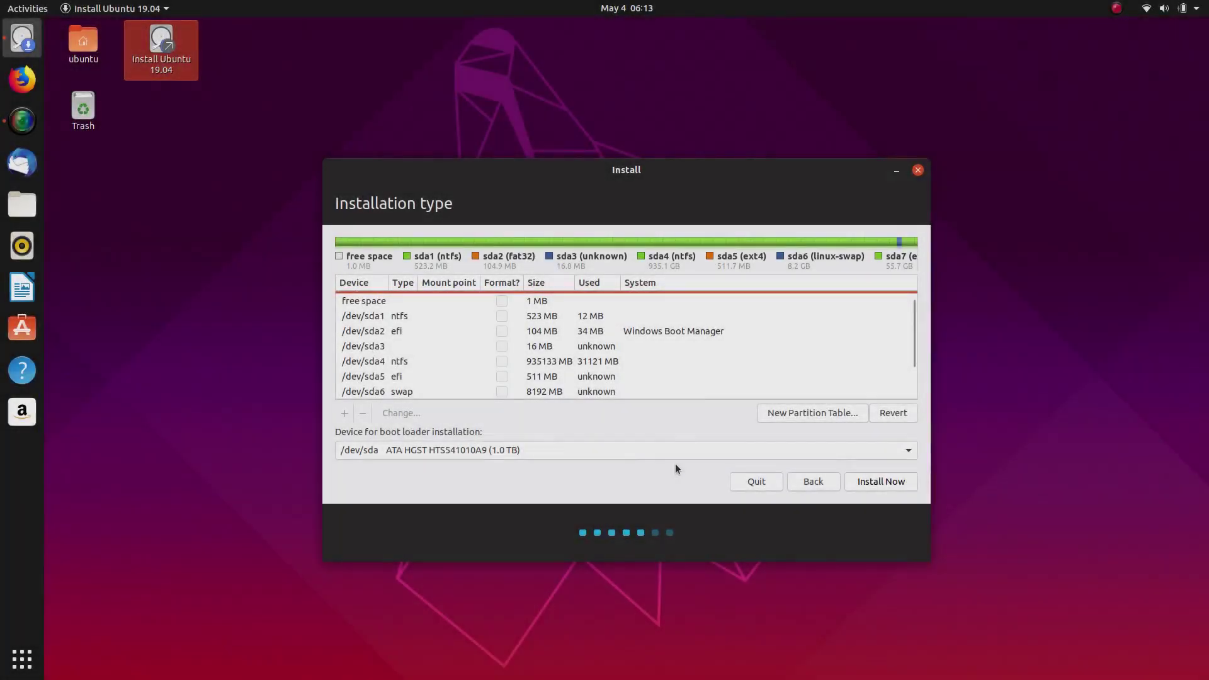
- Select the 511 MB efi partition /dev/sda5 and review the partition table
scroll(617, 367, "down", 2)
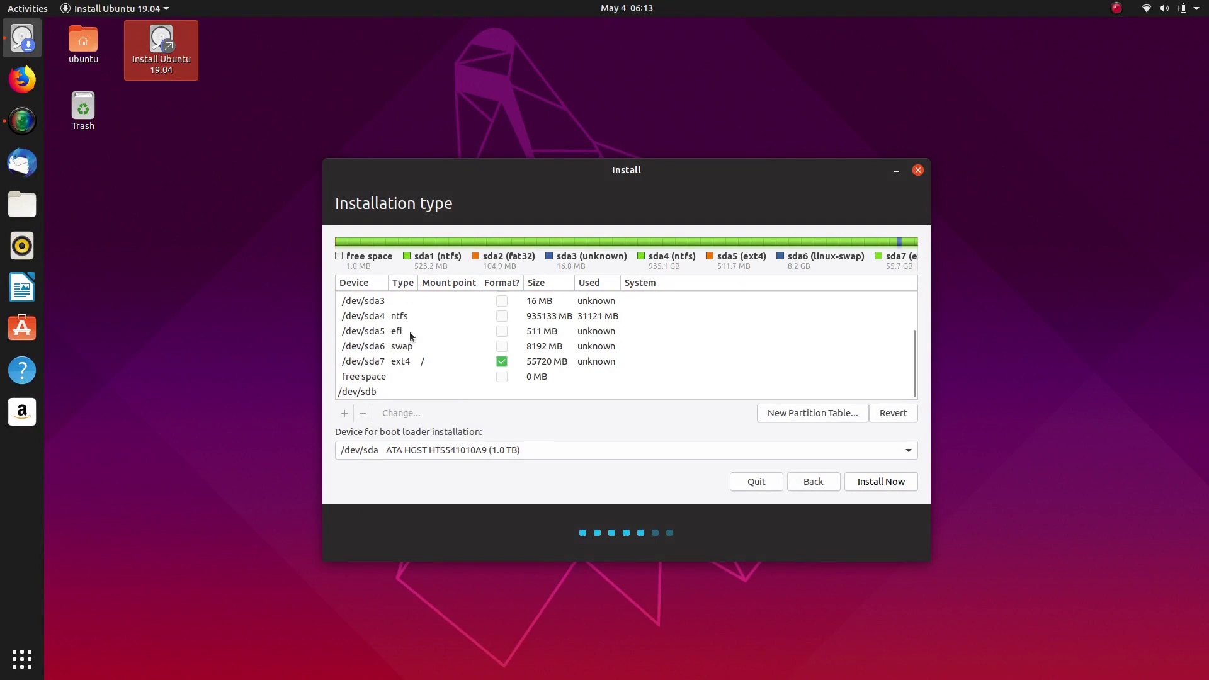
left_click(373, 332)
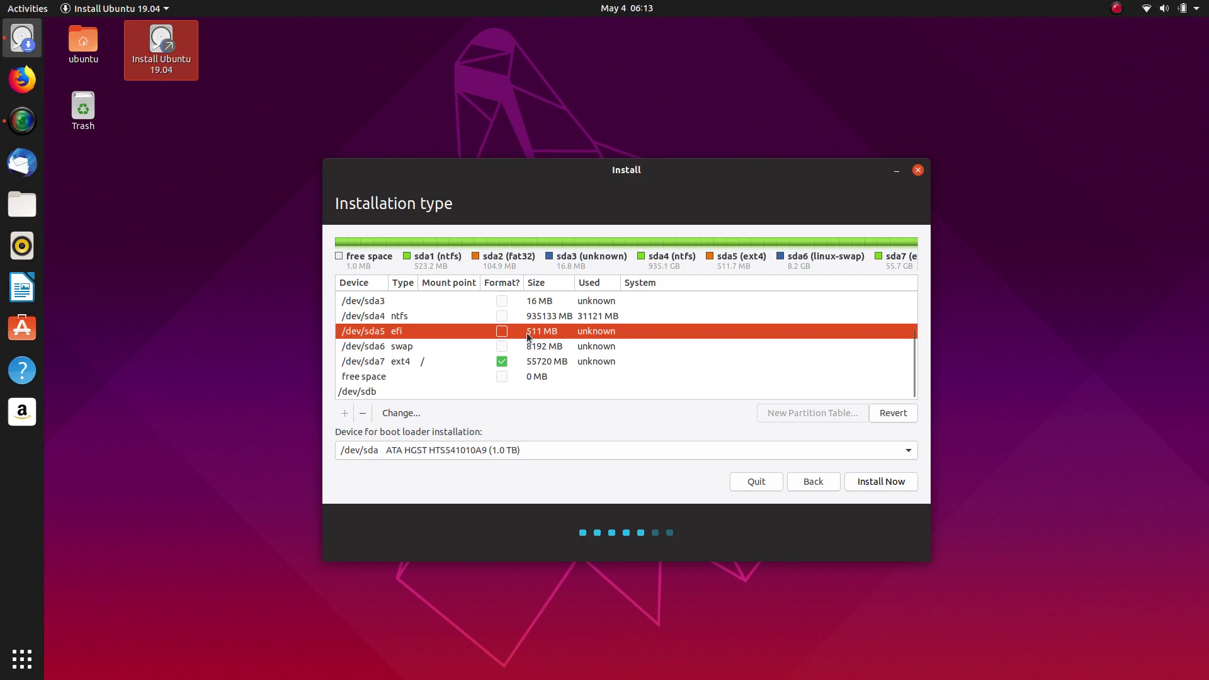
scroll(458, 334, "up", 1)
scroll(457, 335, "up", 2)
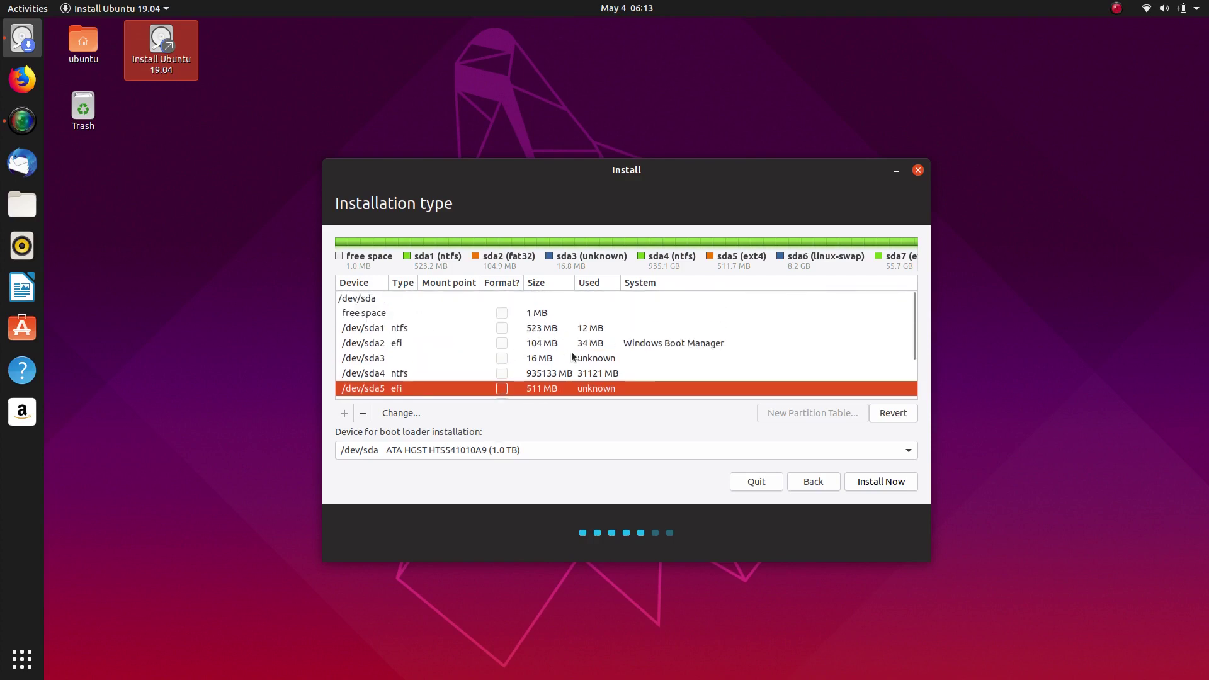
scroll(536, 349, "down", 4)
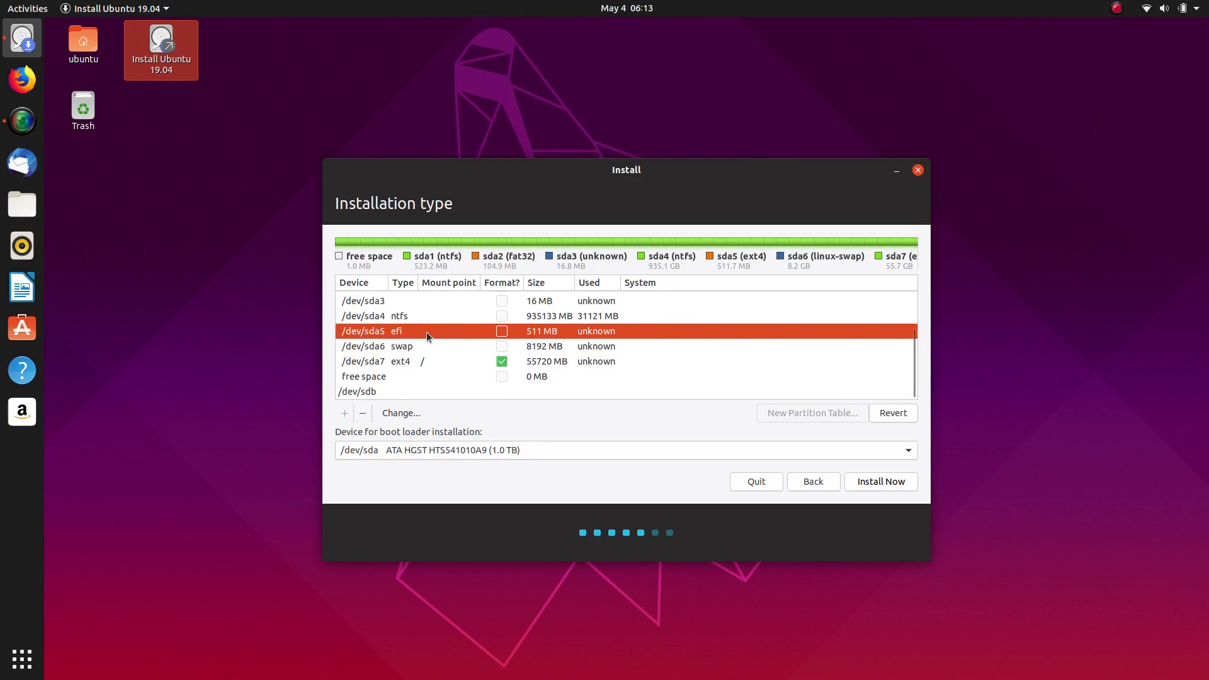
scroll(426, 331, "up", 3)
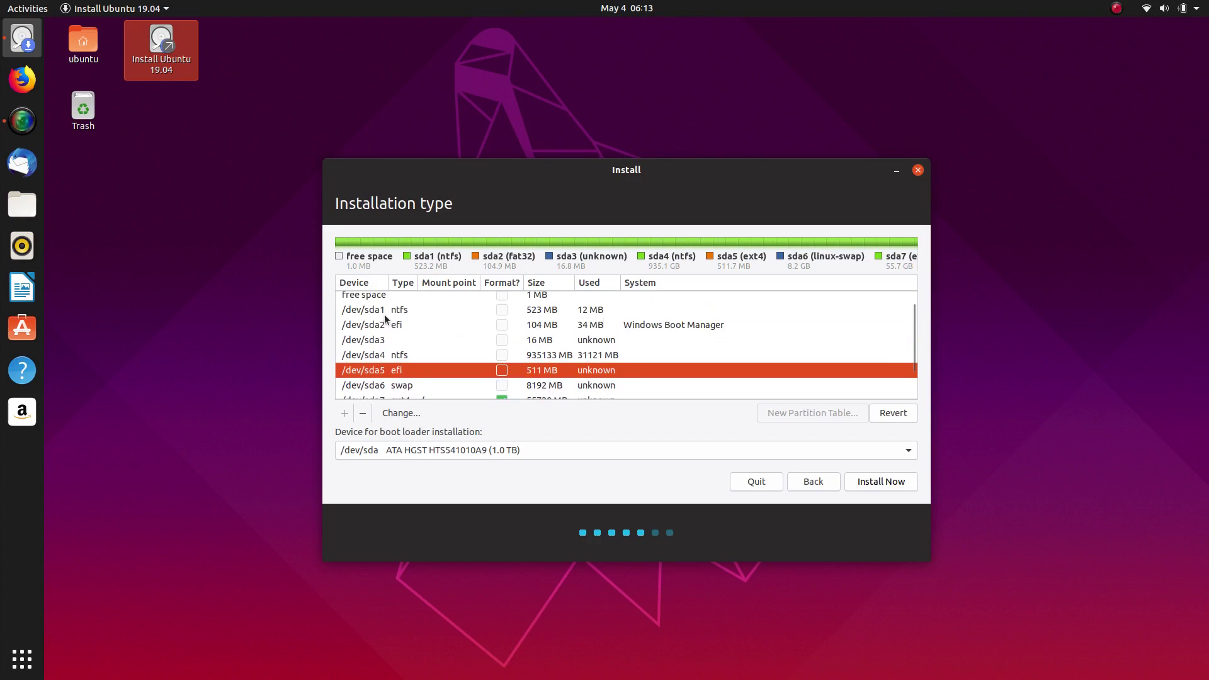
scroll(444, 331, "down", 1)
scroll(440, 330, "down", 1)
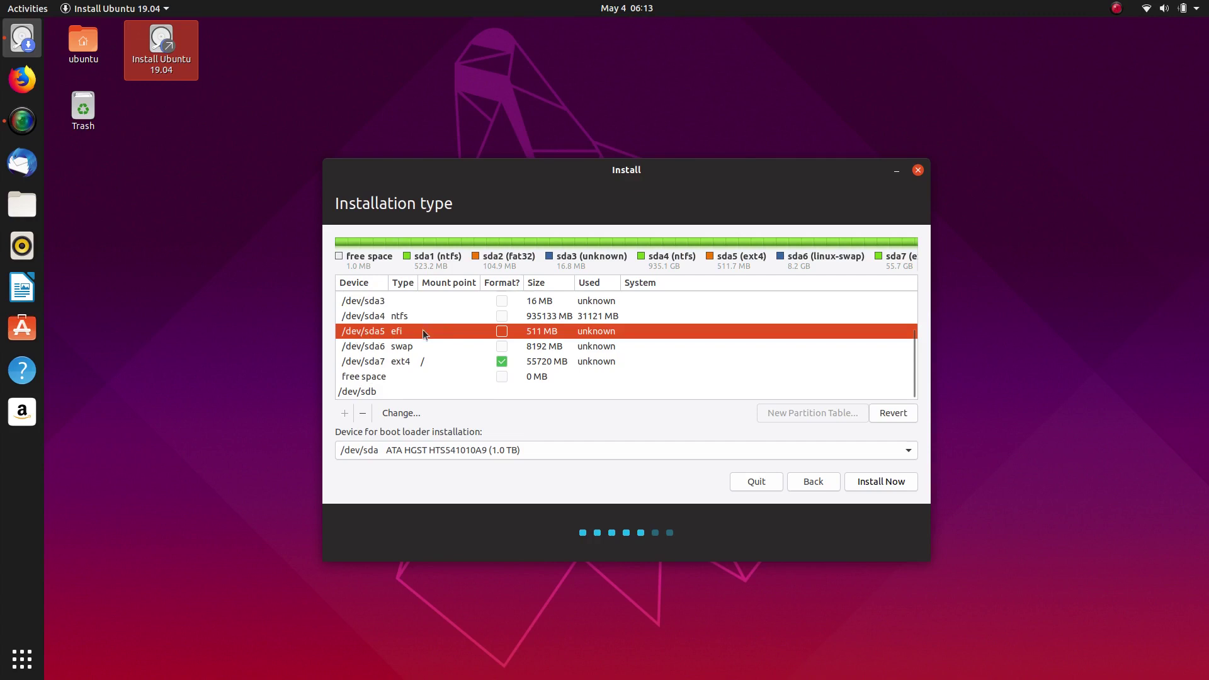
scroll(397, 335, "up", 3)
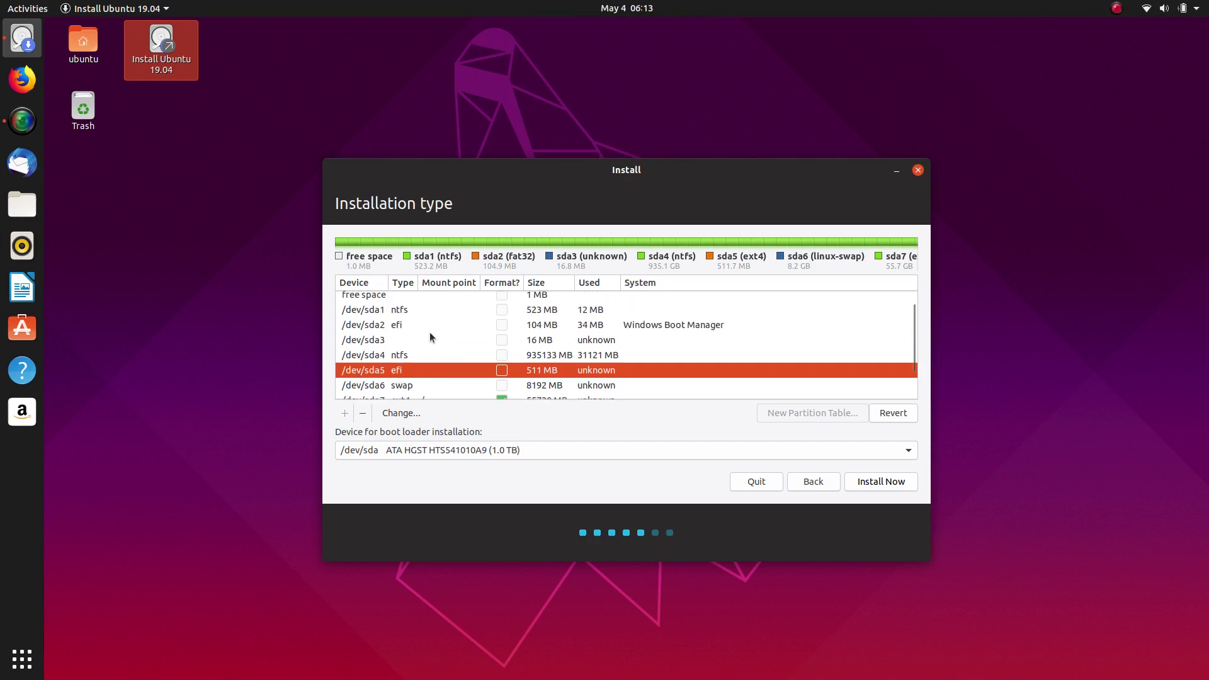
scroll(430, 333, "down", 3)
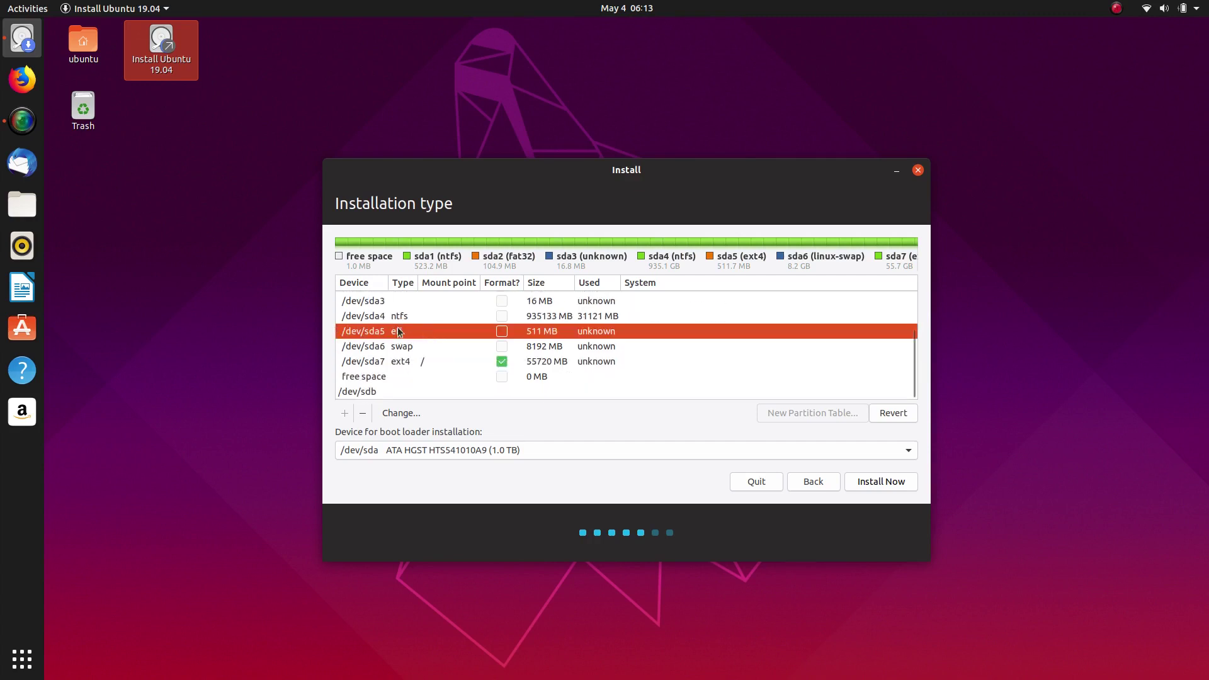
- Set /dev/sda5 as the device for boot loader installation and review the partitions
left_click(393, 451)
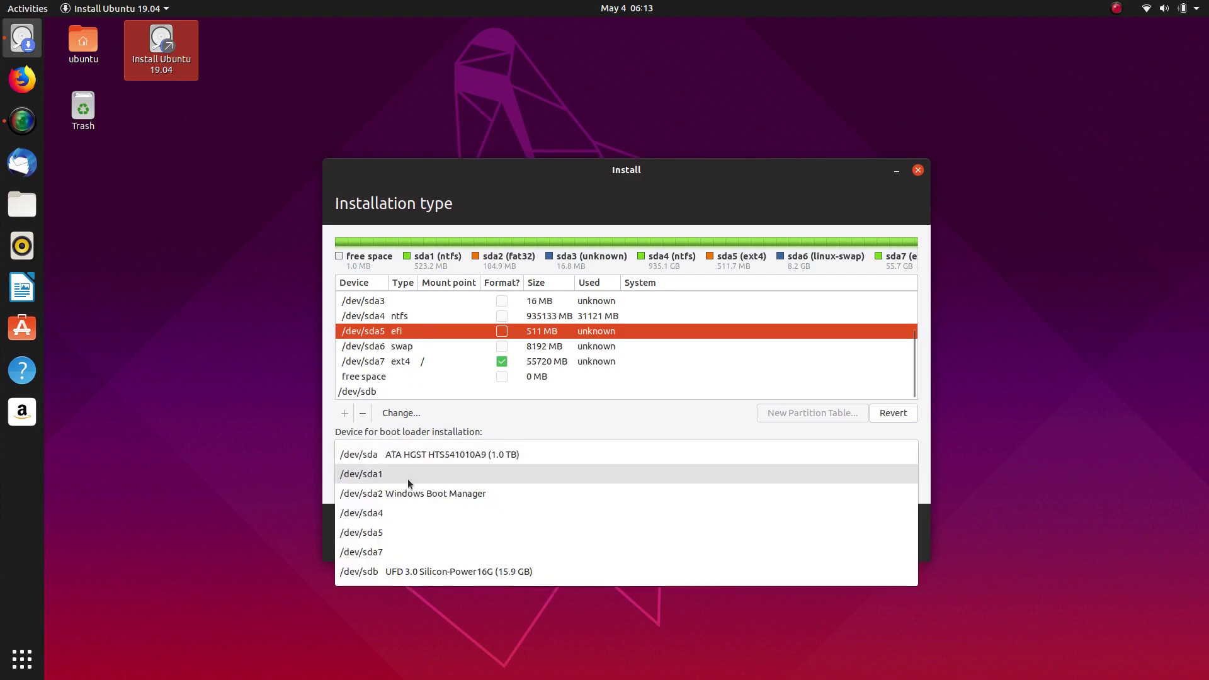
left_click(386, 533)
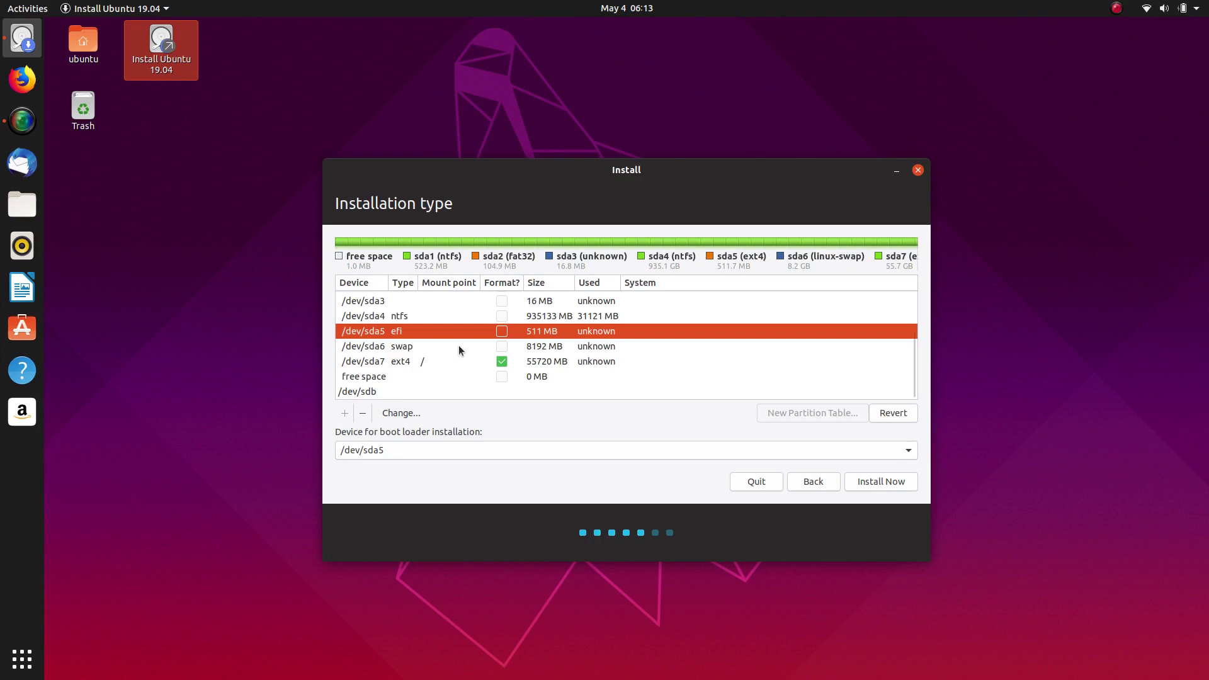
scroll(458, 345, "up", 2)
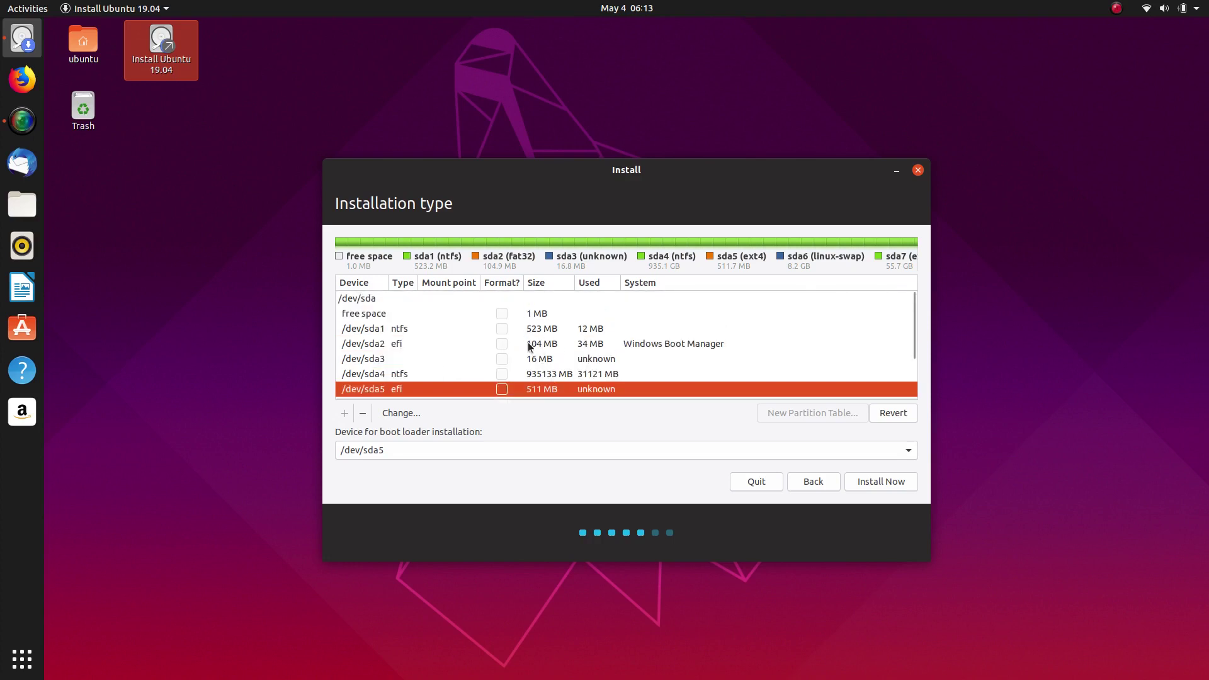
scroll(485, 332, "down", 2)
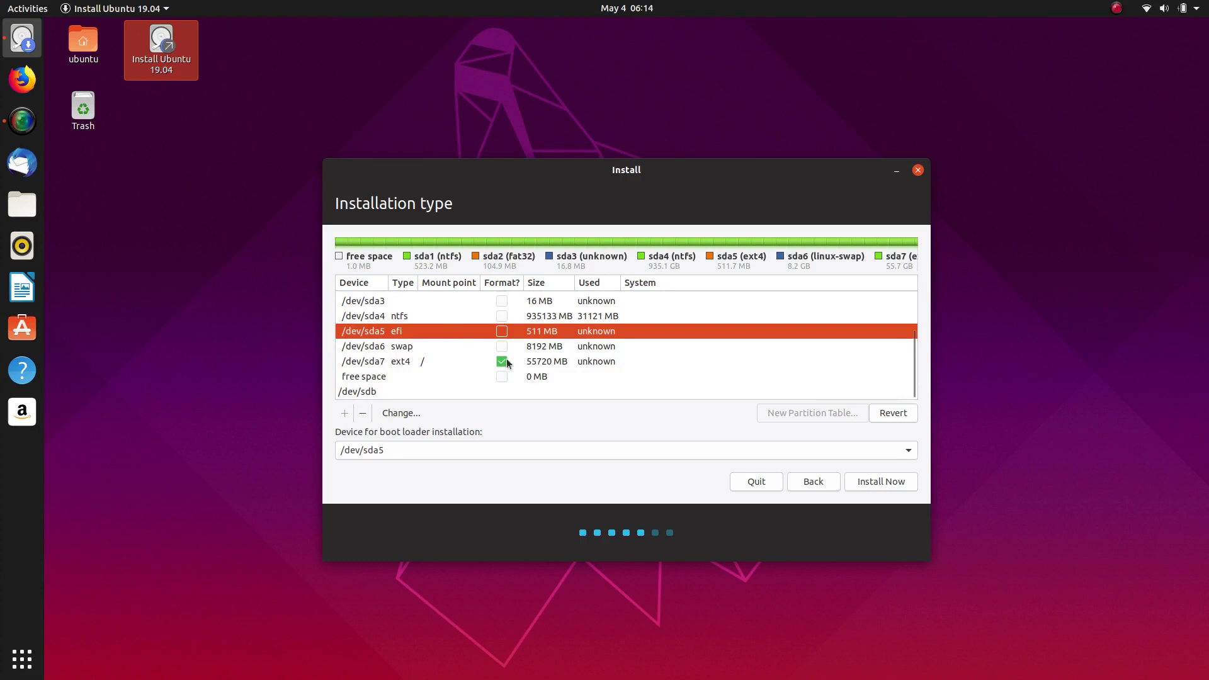
scroll(507, 360, "up", 2)
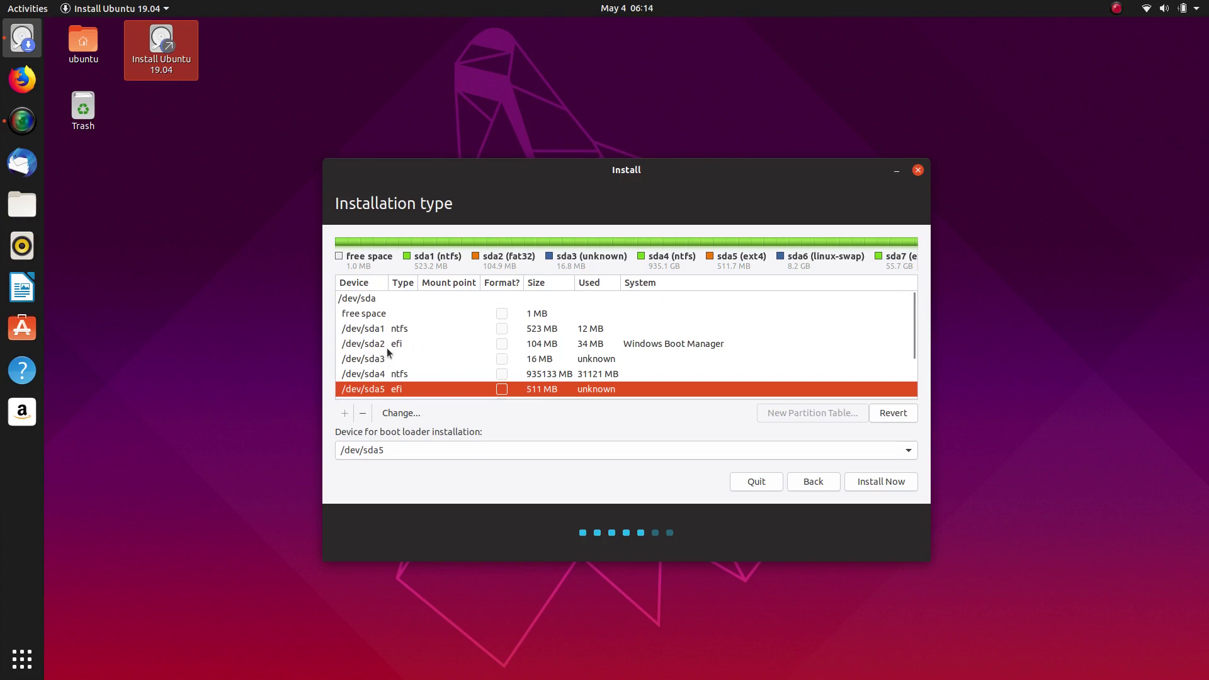
scroll(390, 345, "down", 2)
scroll(496, 337, "up", 2)
scroll(520, 352, "down", 2)
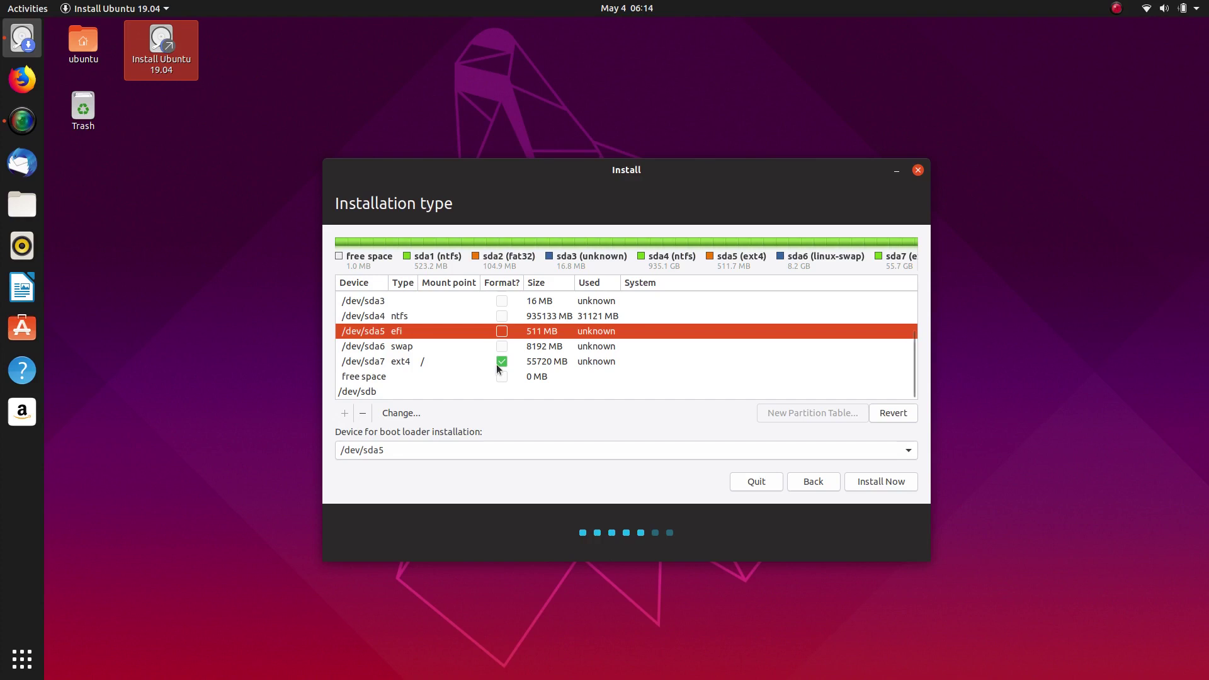
scroll(497, 369, "up", 3)
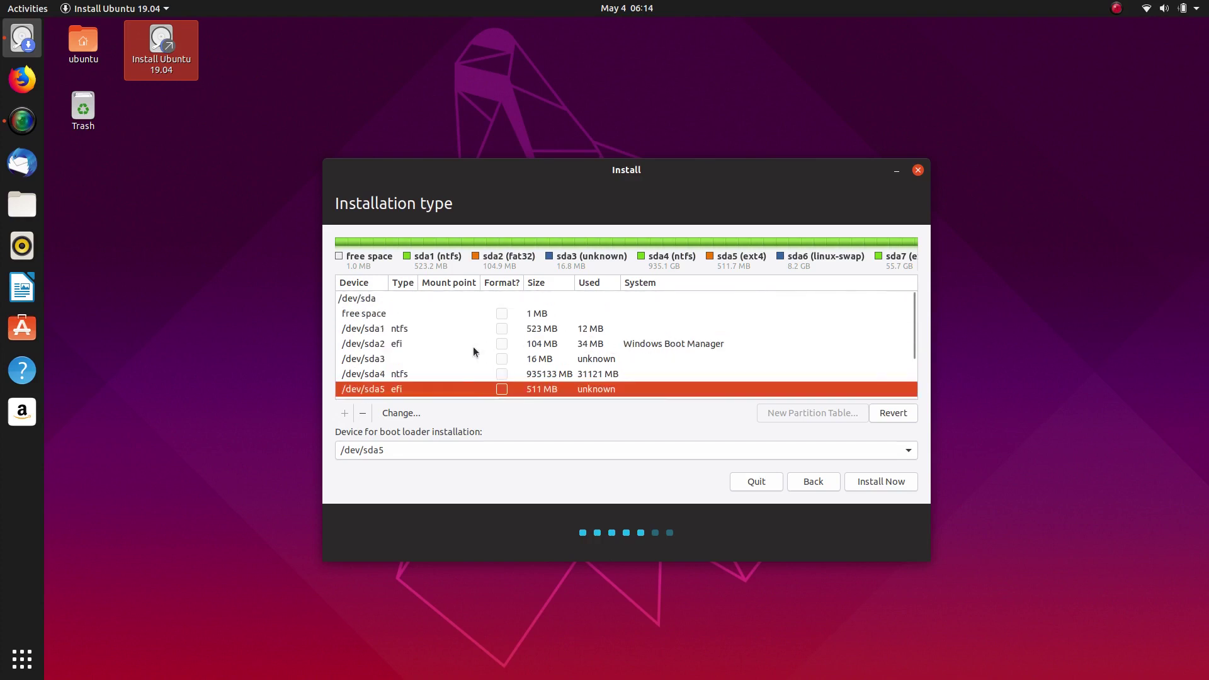
scroll(474, 351, "down", 3)
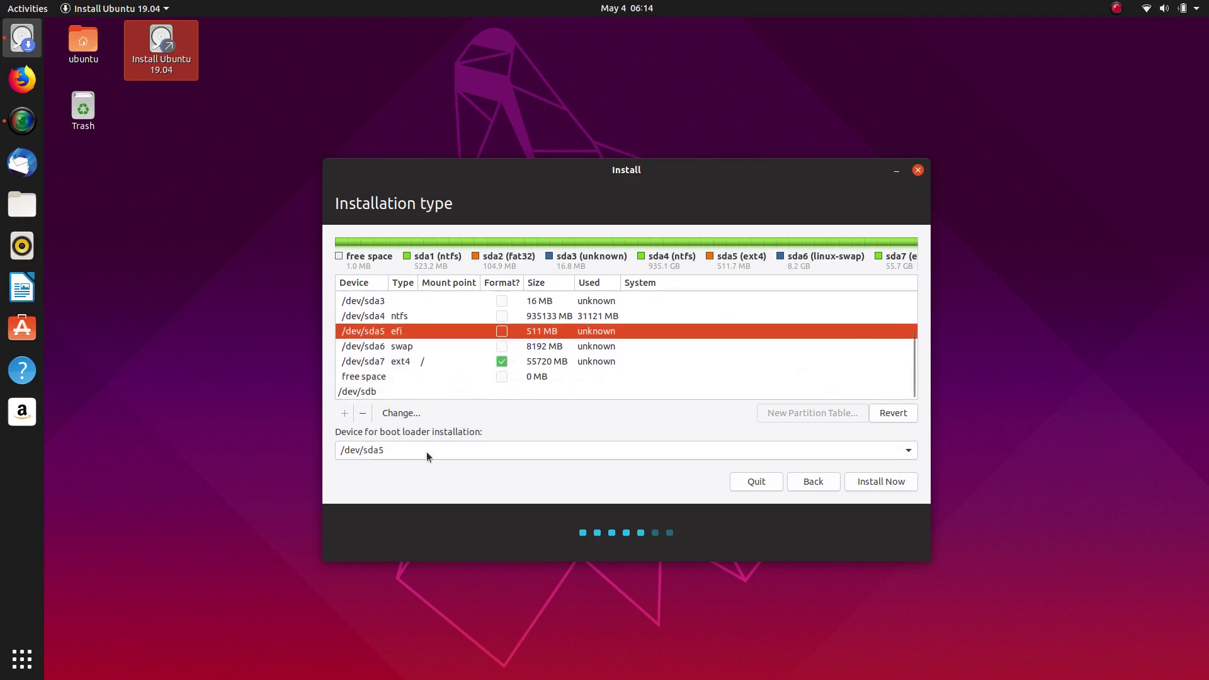
- Start installing with this partition layout, write the changes to disk, and accept Perth as the time zone
left_click(882, 485)
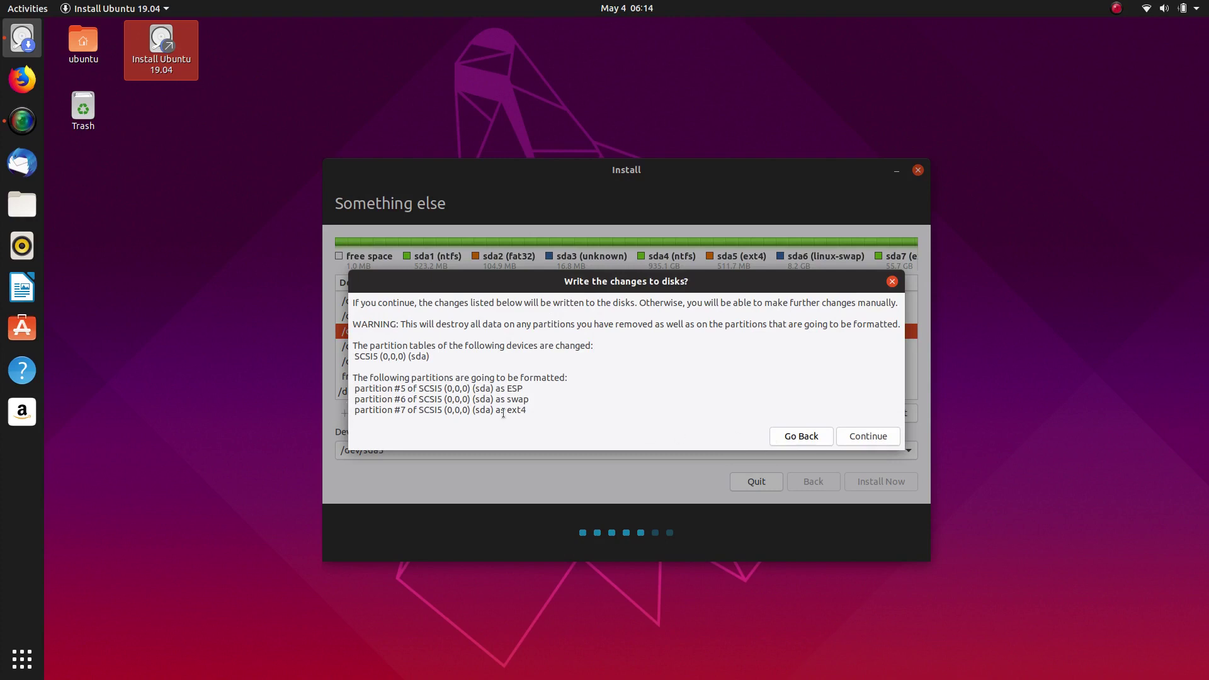
left_click(865, 437)
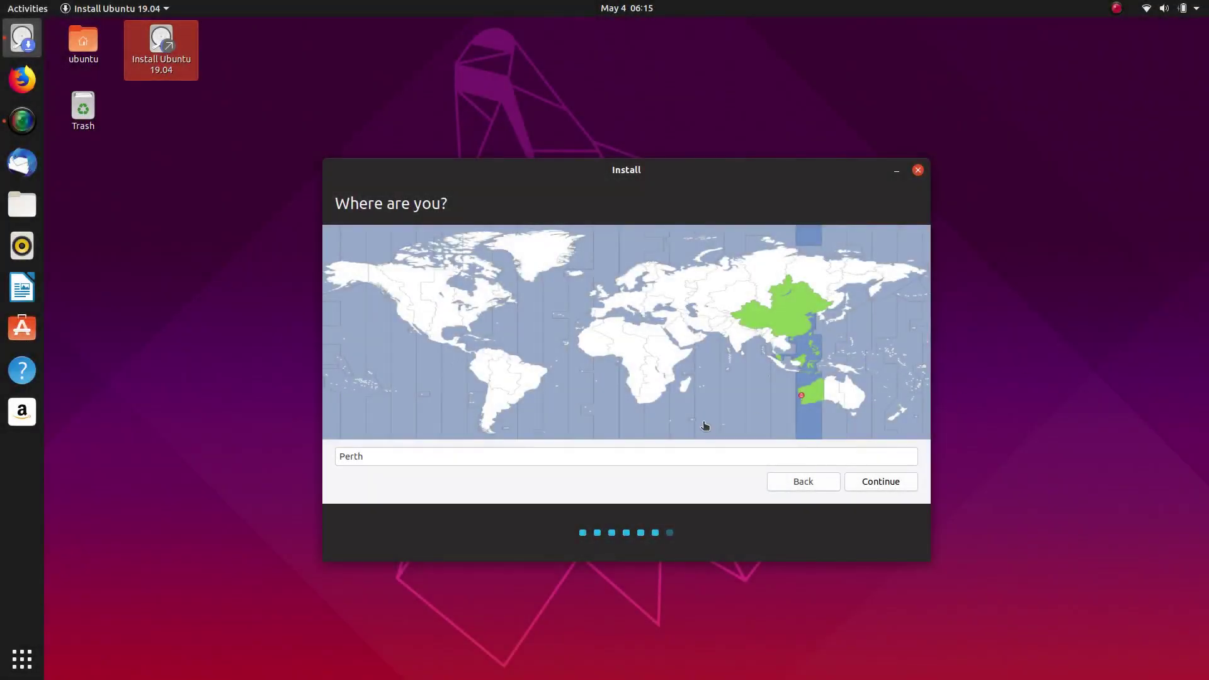
left_click(874, 481)
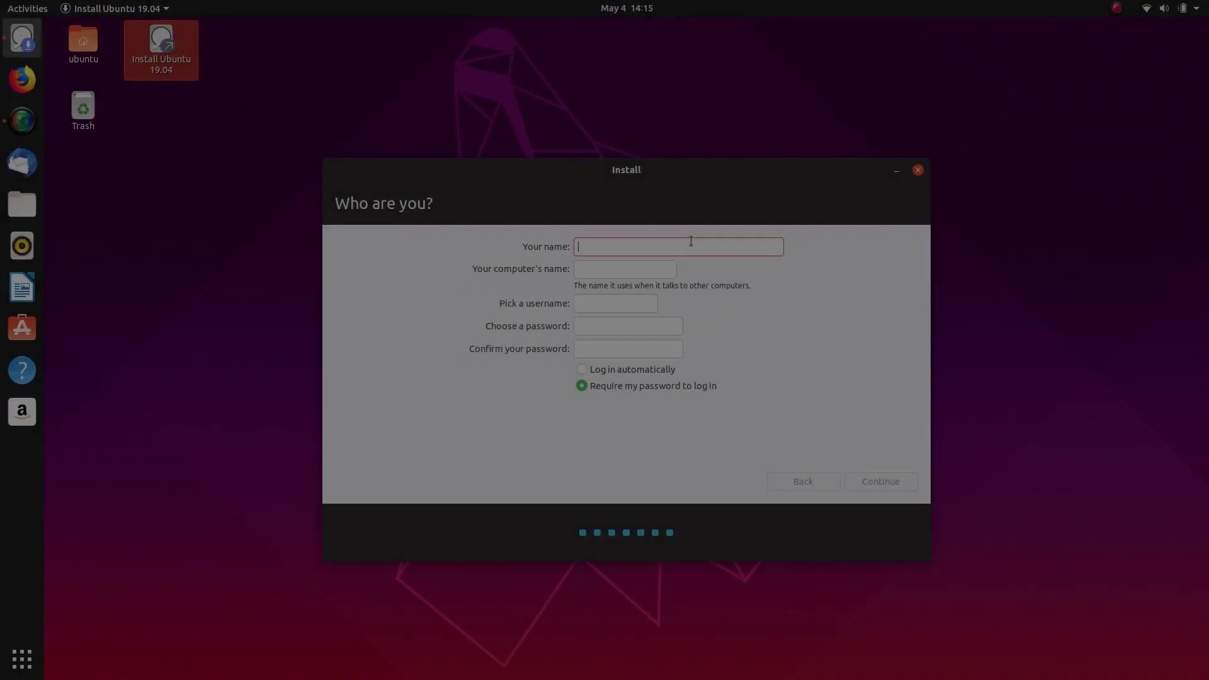
- Create the user account with the user's full name, computer name ubuntu-tosh and a password
type("Colin Brash")
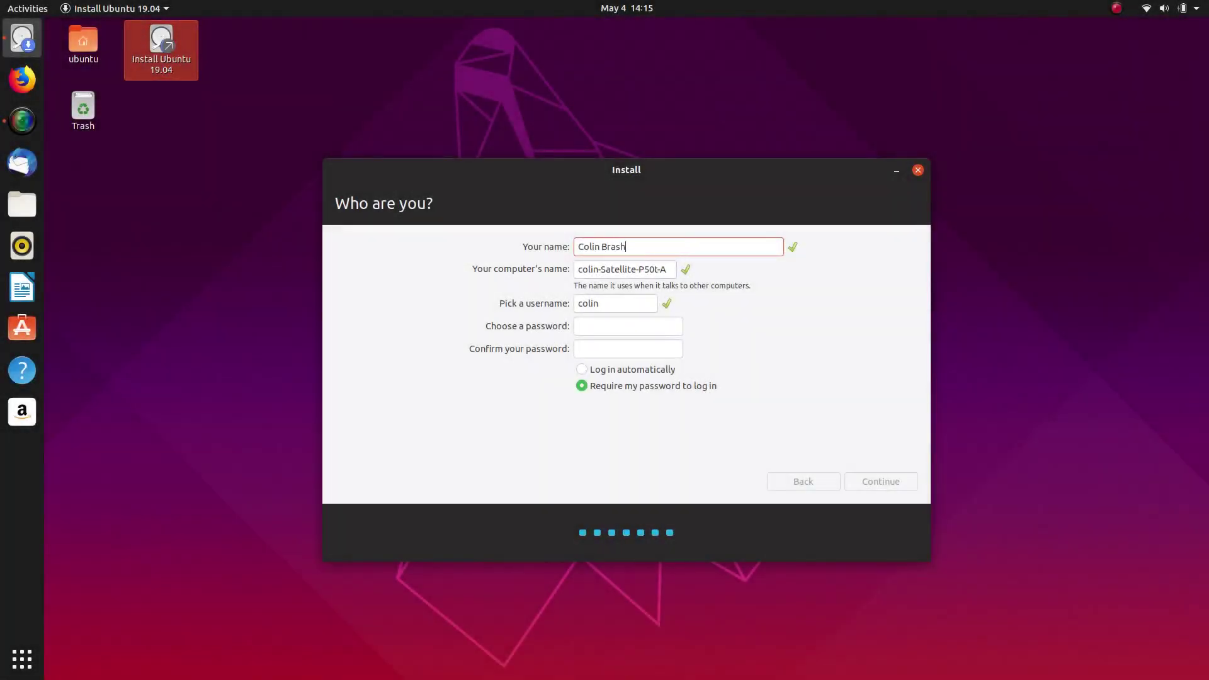
key("Tab")
type("ubuntu-tosh")
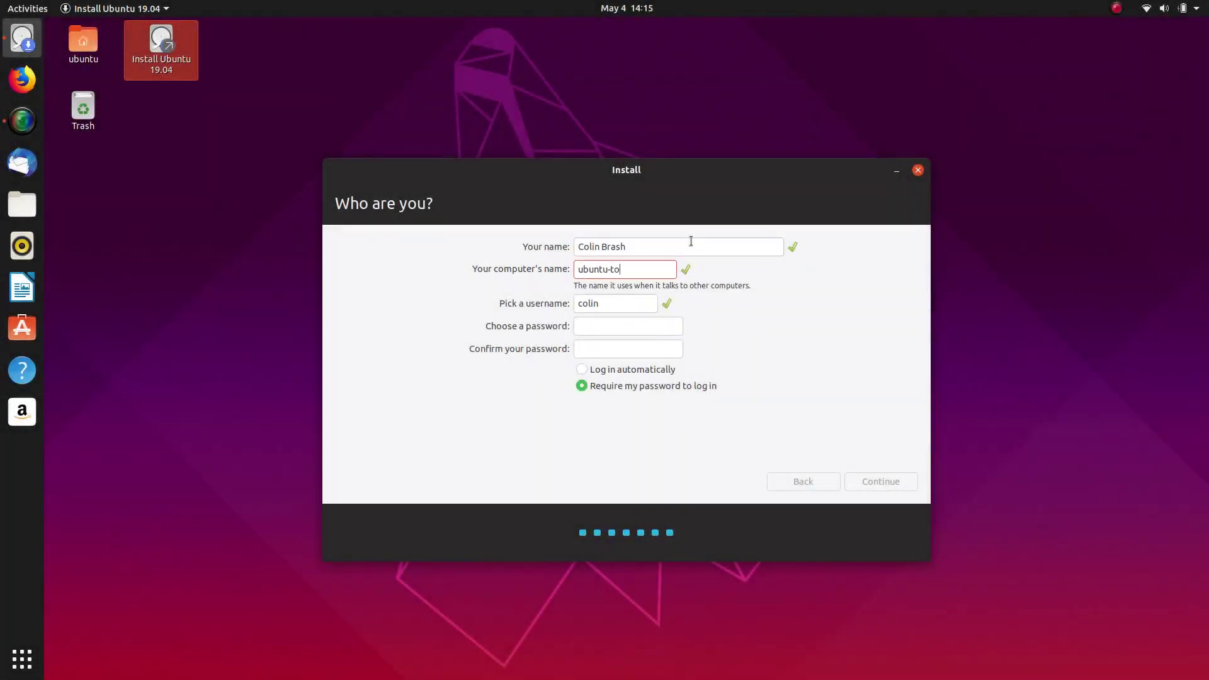
key("Tab")
key("Tab")
type("*********")
key("Tab")
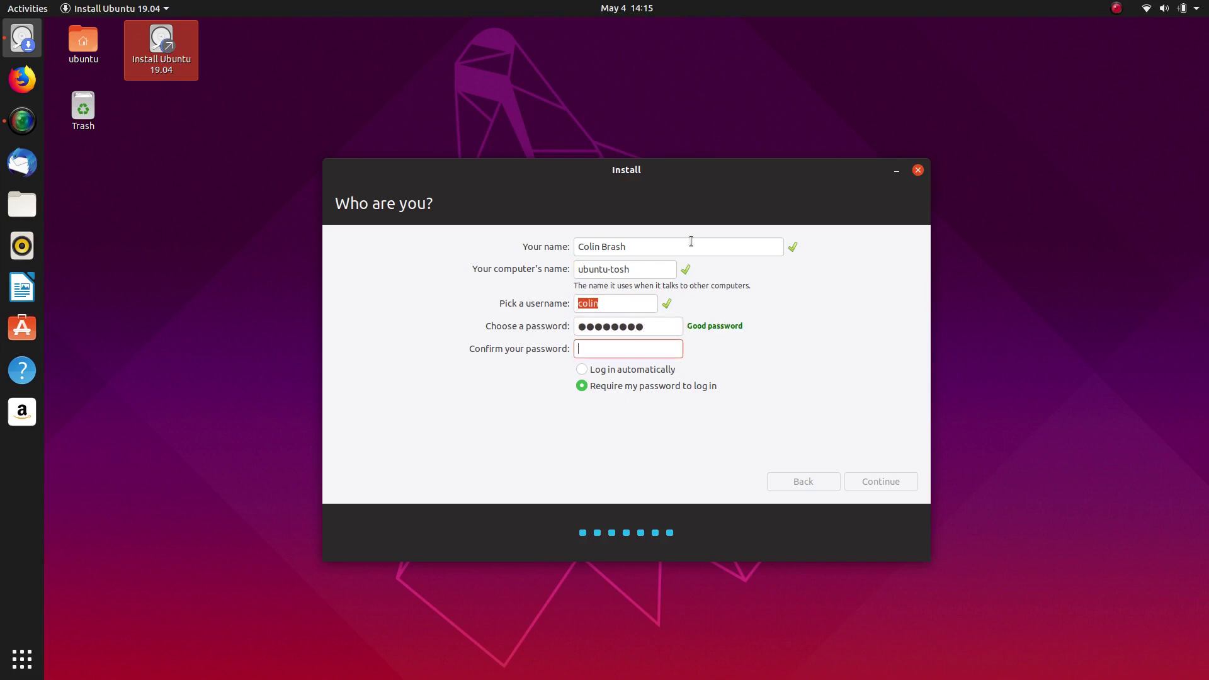
type("*********")
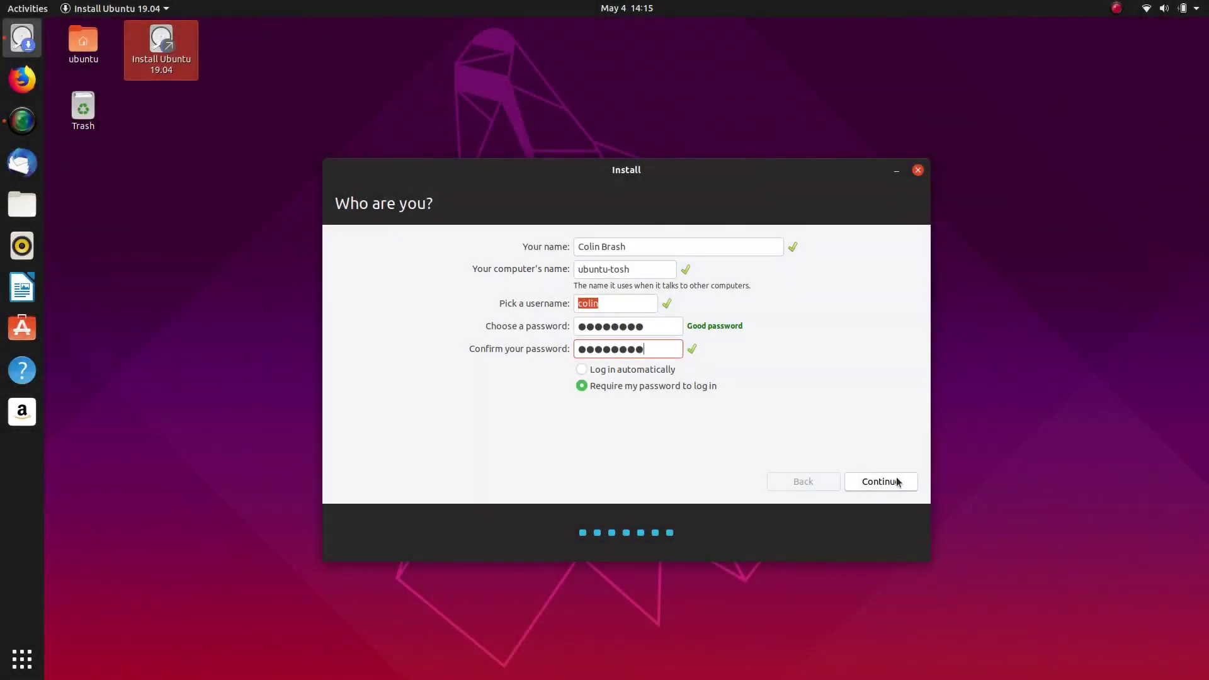
left_click(894, 481)
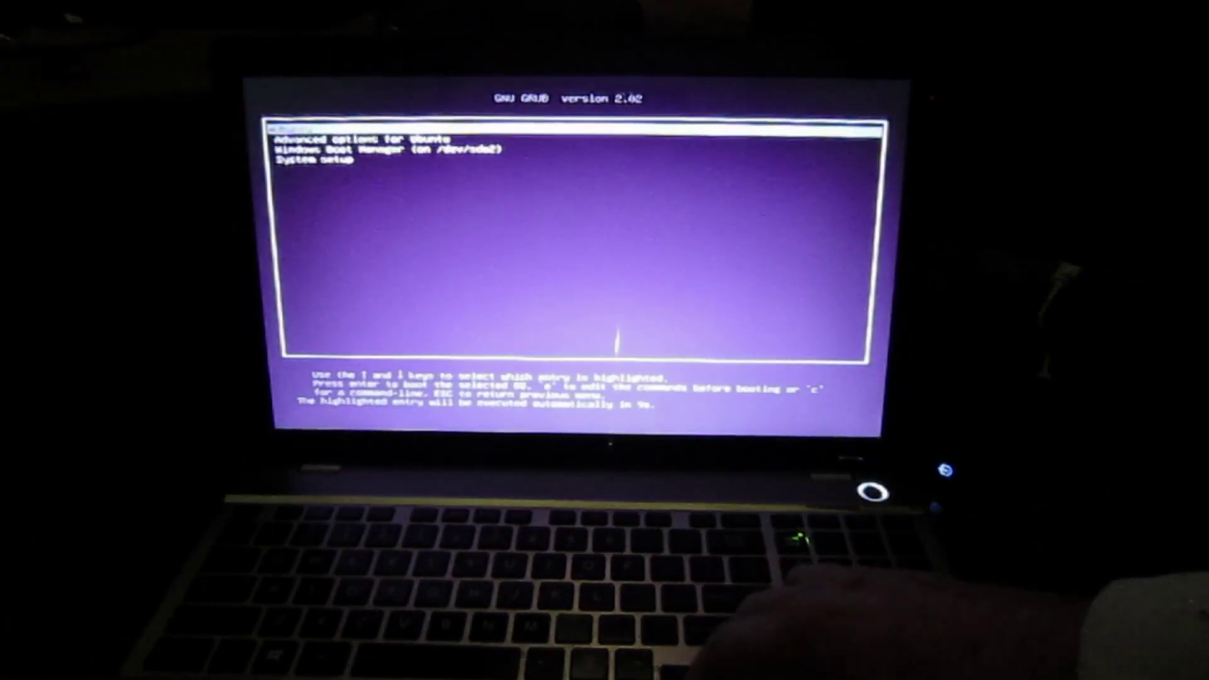
- Review the GRUB entries and boot the Ubuntu entry
key("Down")
key("Down")
key("Up")
key("Up")
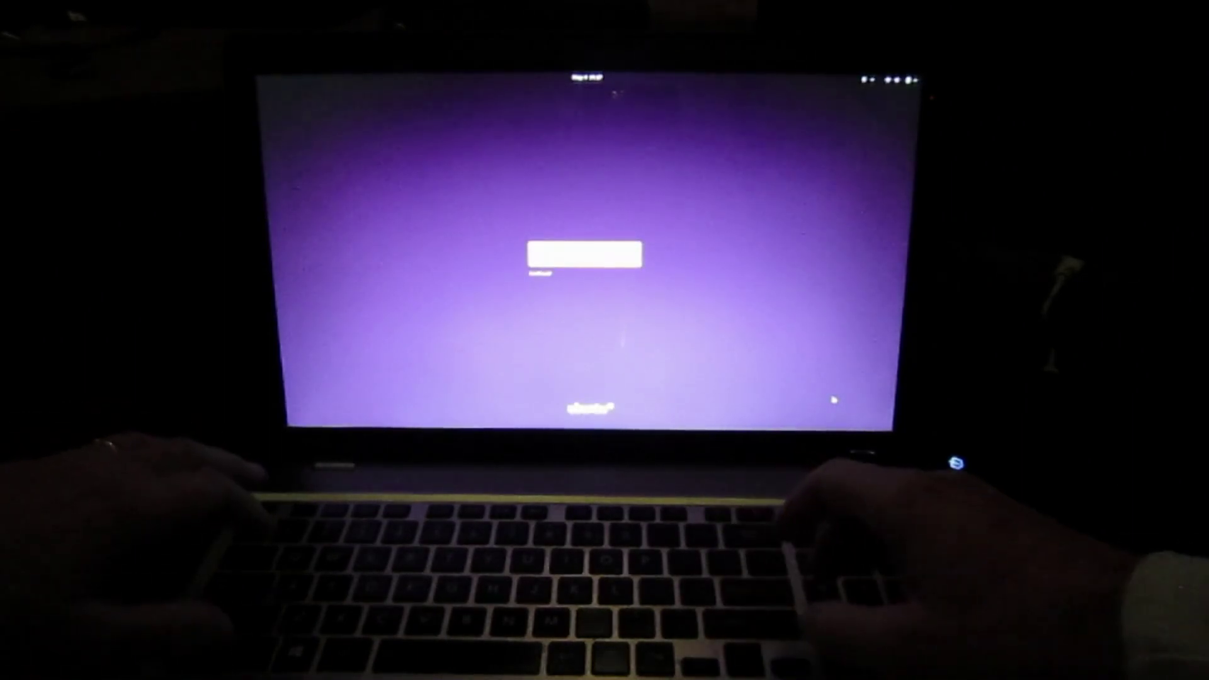
- Log in to Ubuntu, then restart the laptop from the system power menu
key("Return")
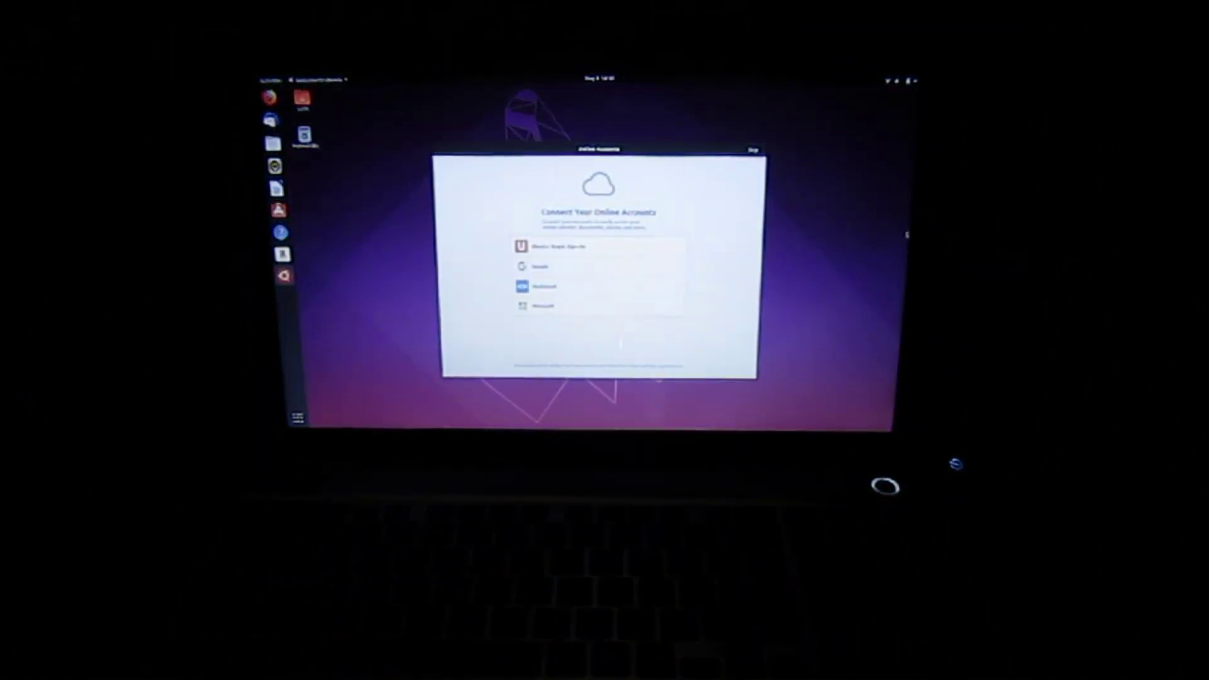
left_click(910, 81)
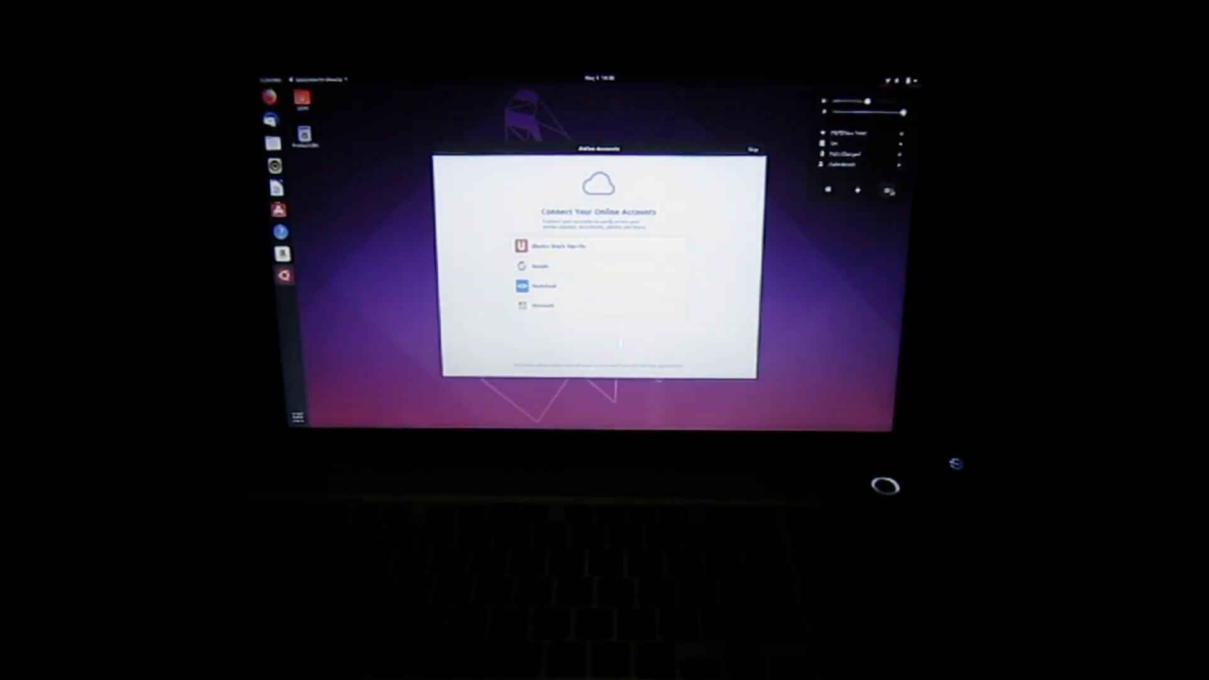
left_click(886, 190)
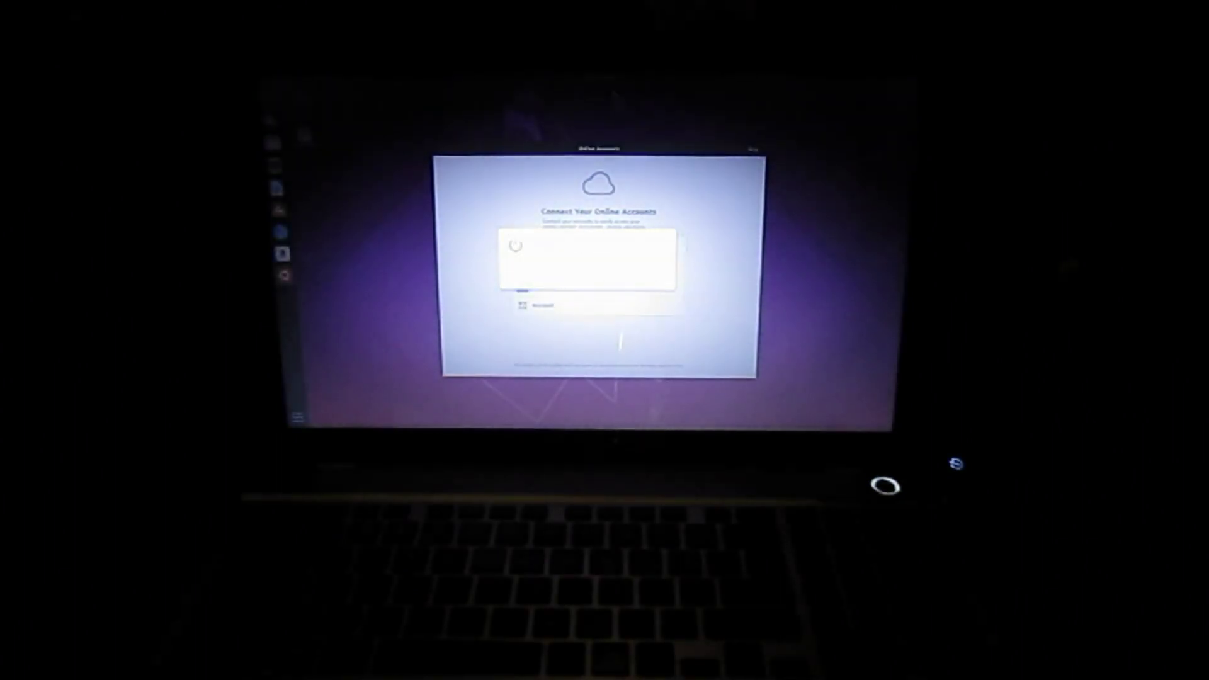
key("Return")
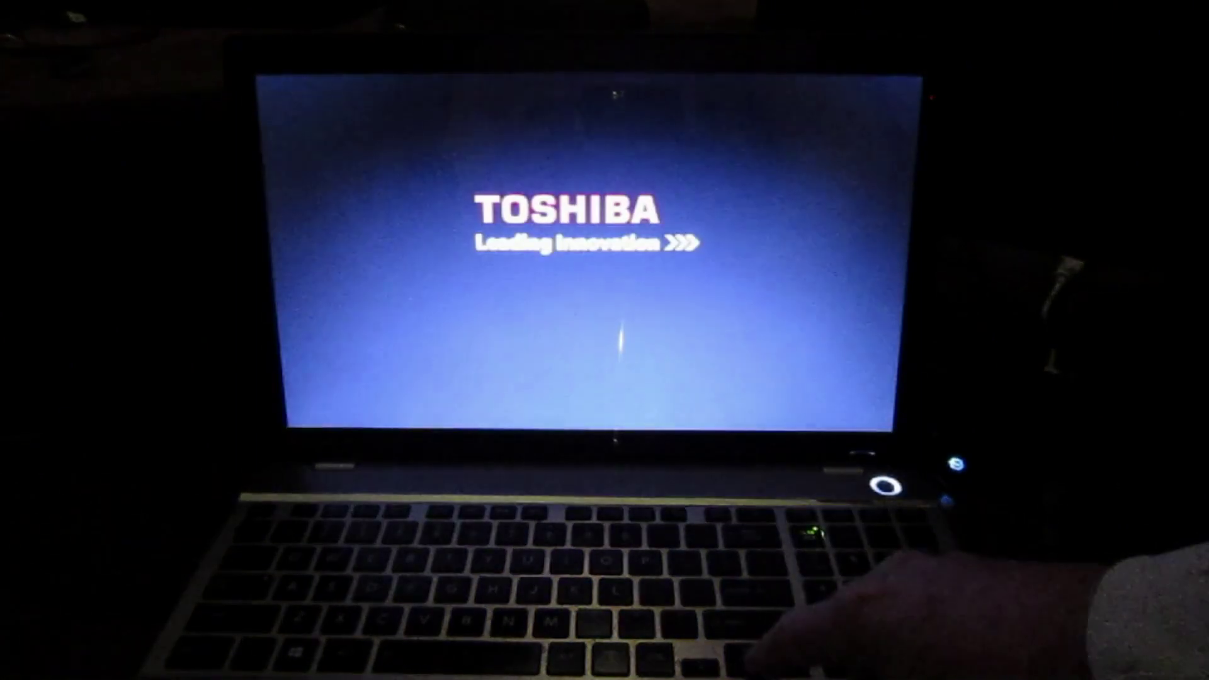
- Boot Windows Boot Manager from GRUB and get past the Windows lock screen
key("Down")
key("Down")
key("Down")
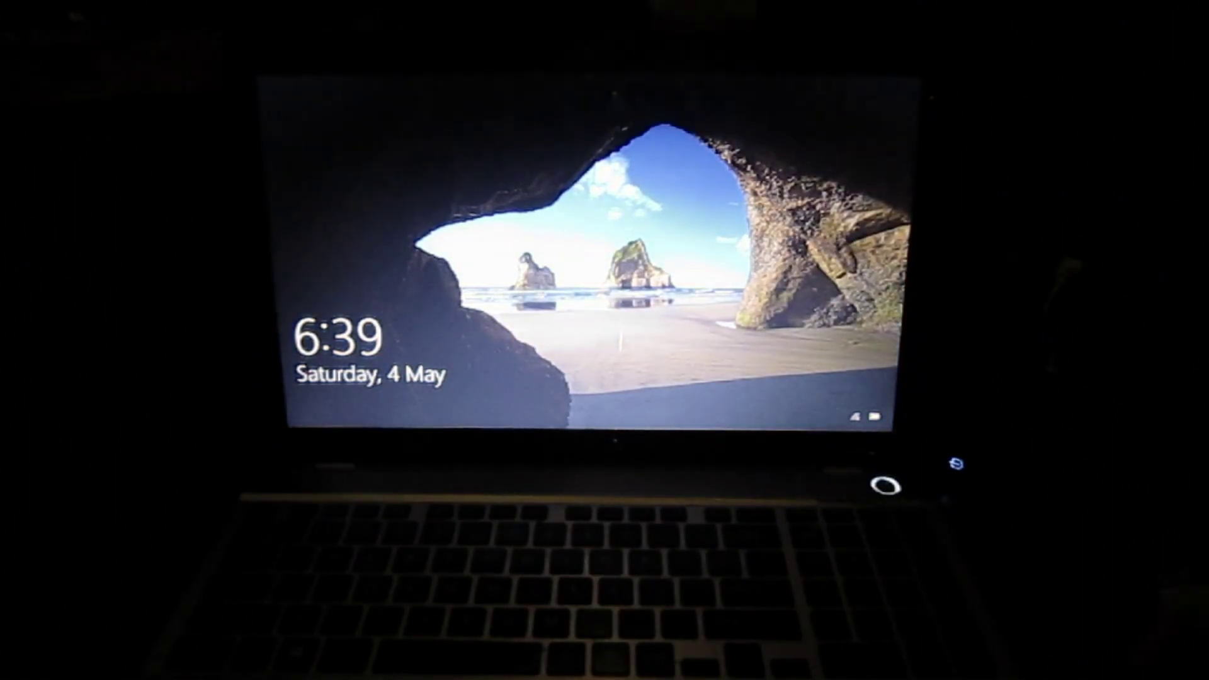
key("Return")
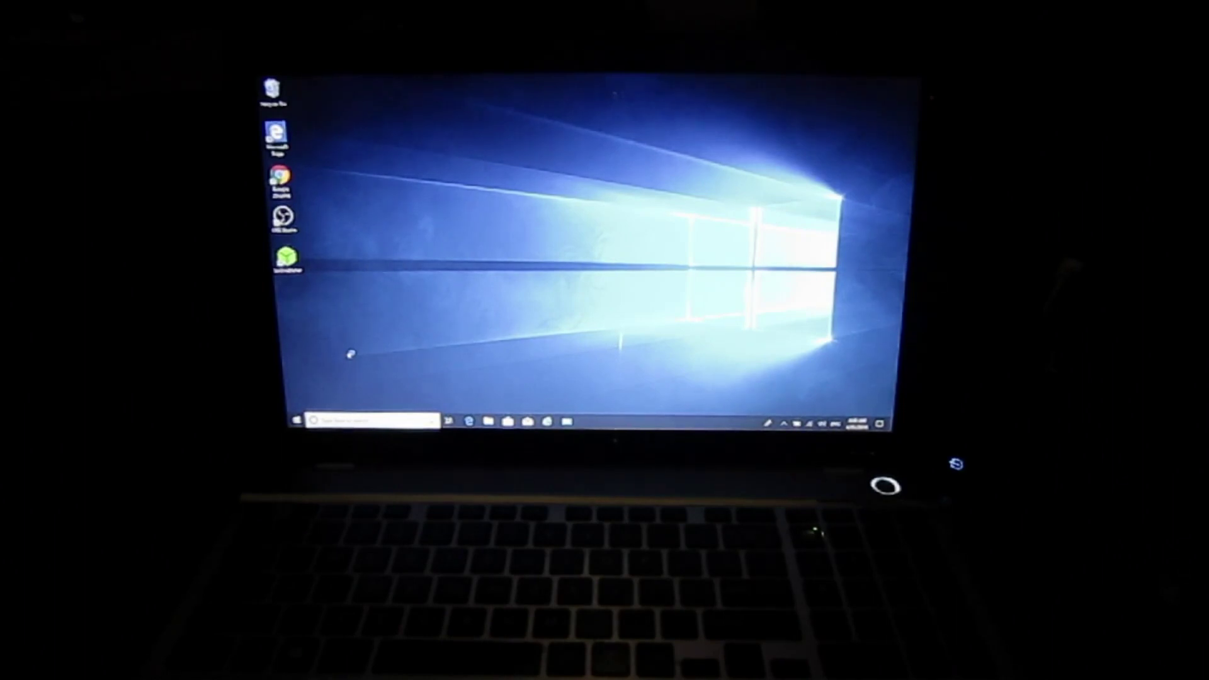
- Restart Windows 10 from the Start menu's power options
left_click(296, 421)
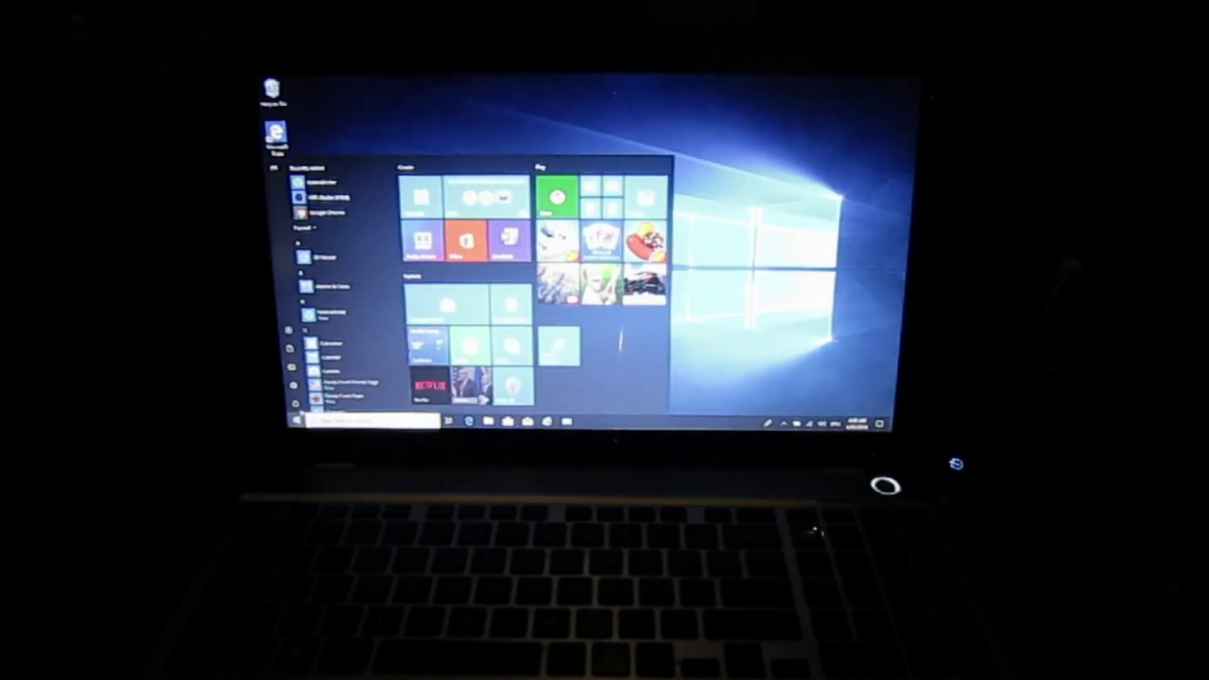
left_click(294, 402)
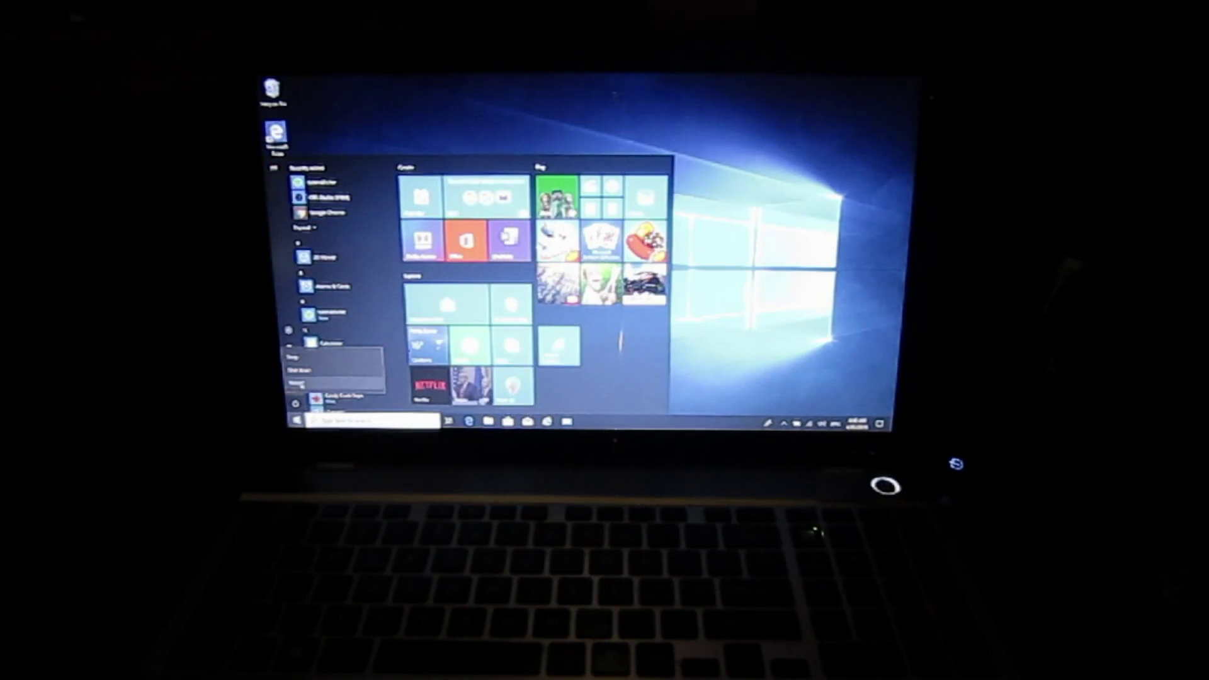
left_click(334, 384)
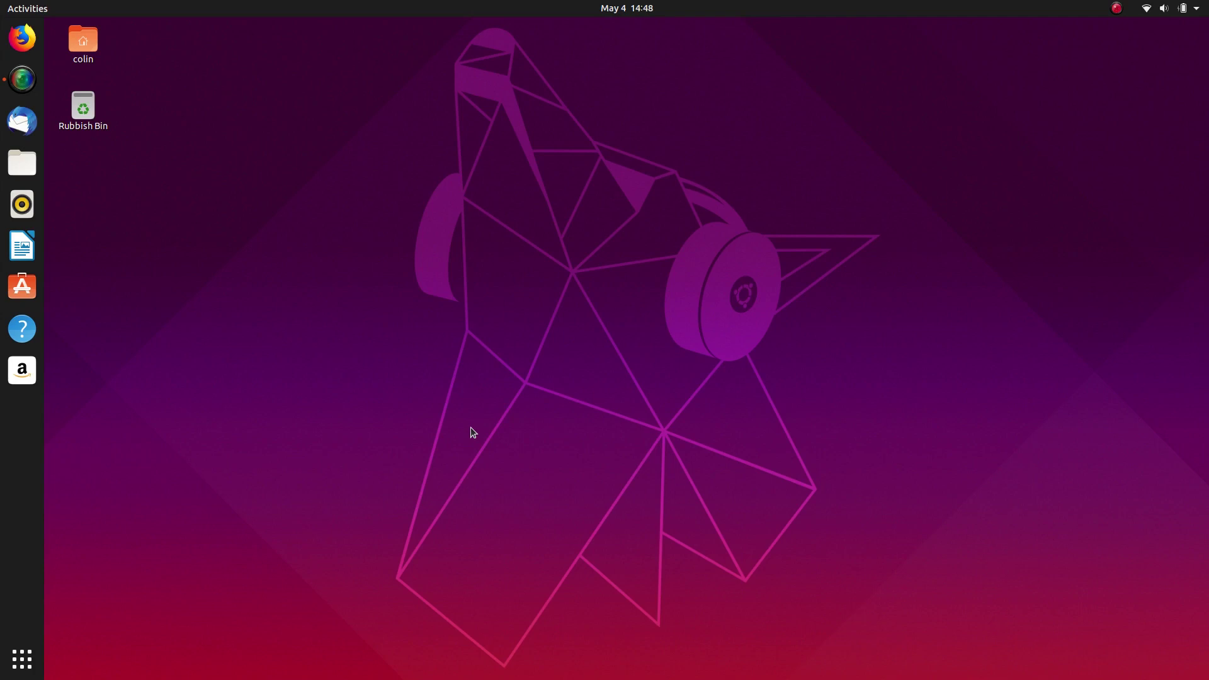
- Launch GParted from the application search and select the EFI system partition /dev/sda2
key("super")
type("gpl")
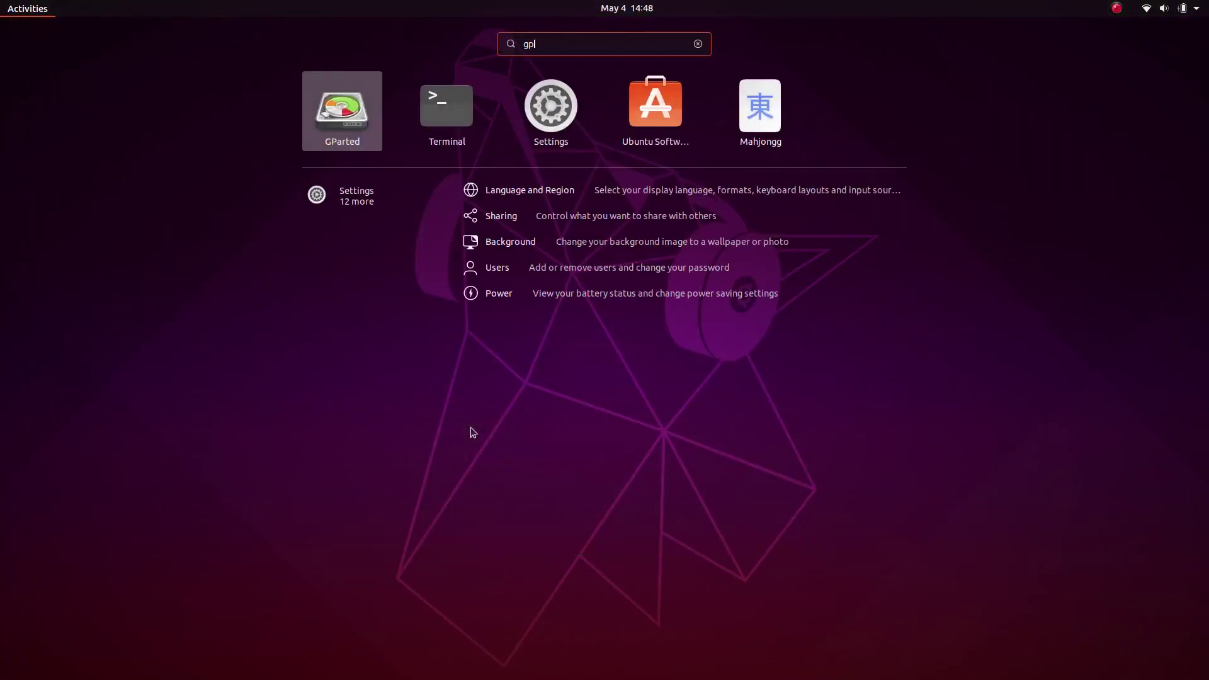
type("a")
key("Return")
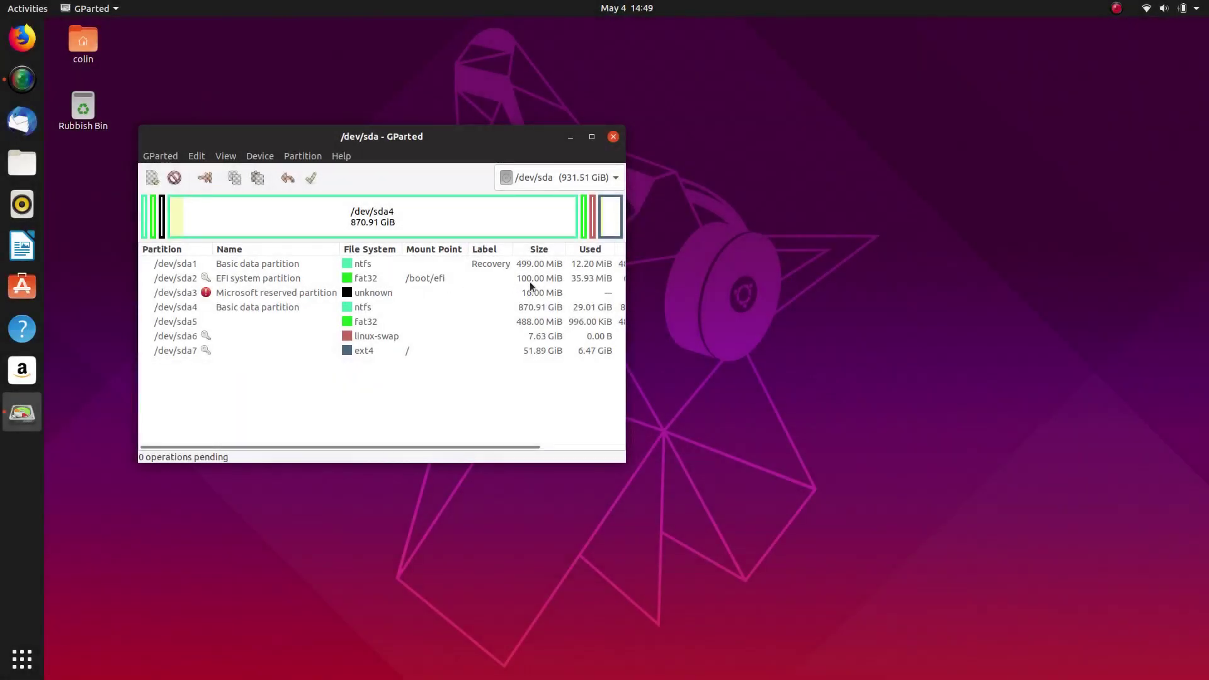
left_click(239, 279)
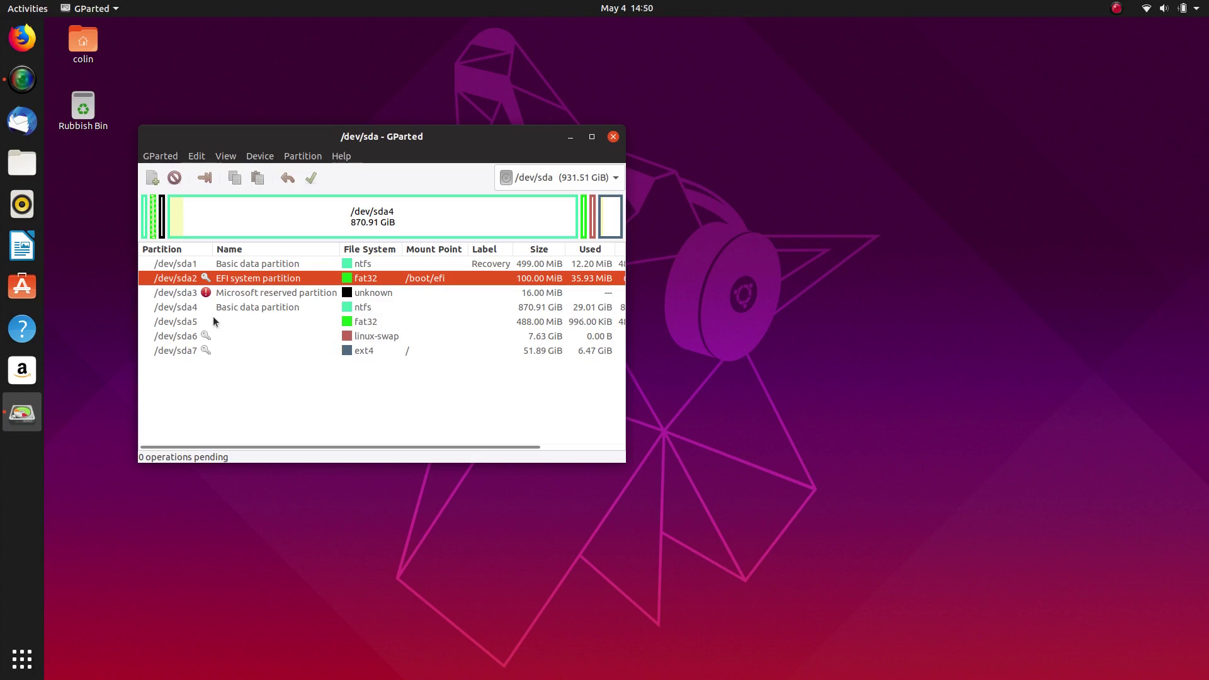
- Compare the 488 MiB fat32 partition /dev/sda5 with the EFI partition /dev/sda2
left_click(180, 323)
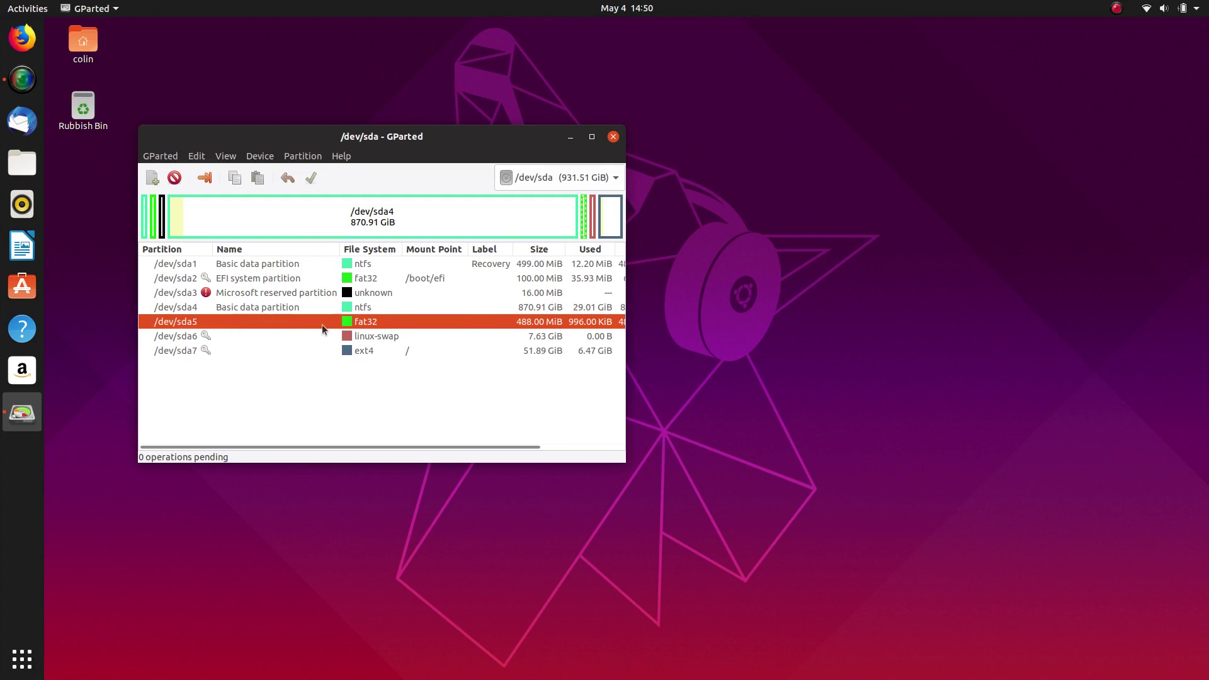
left_click(233, 278)
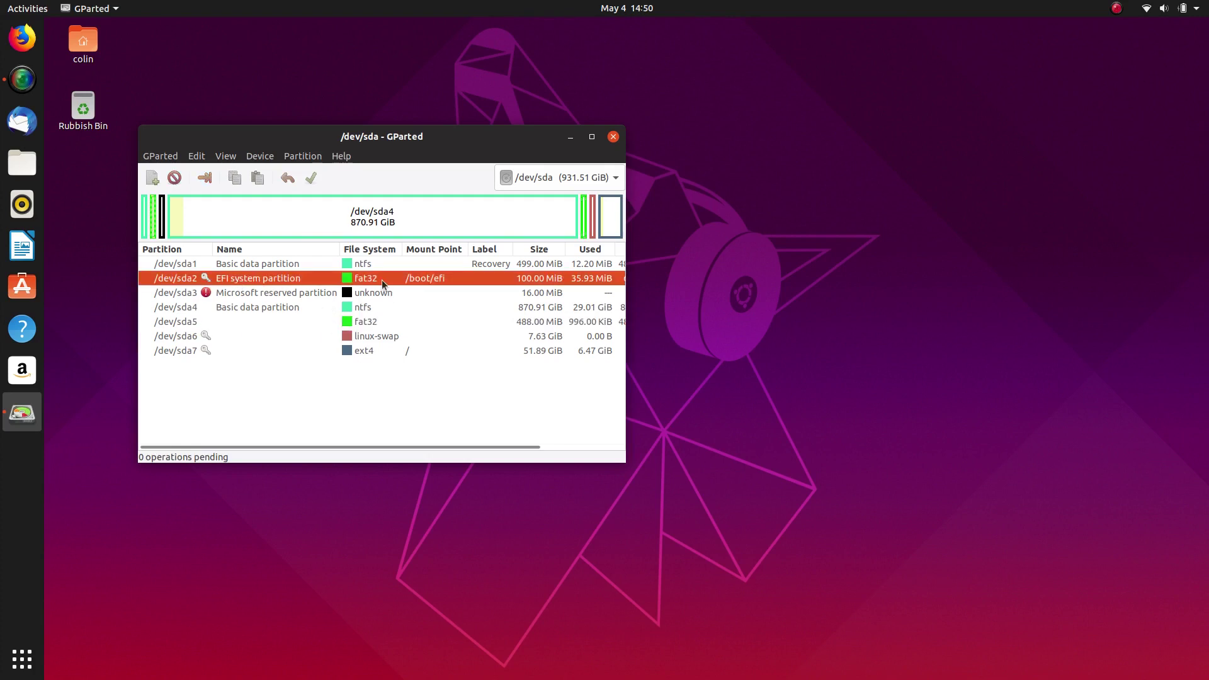
left_click(182, 320)
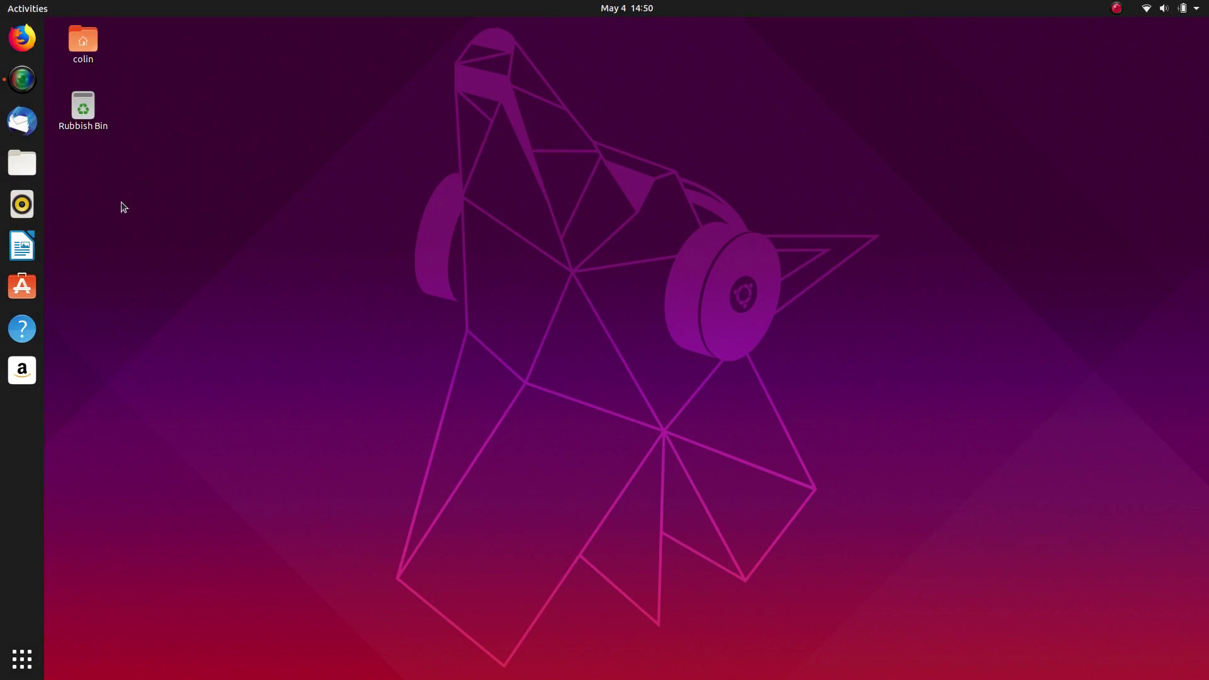
- Browse Other Locations to the 935 GB Volume's Documents and Settings user profile folder
left_click(22, 163)
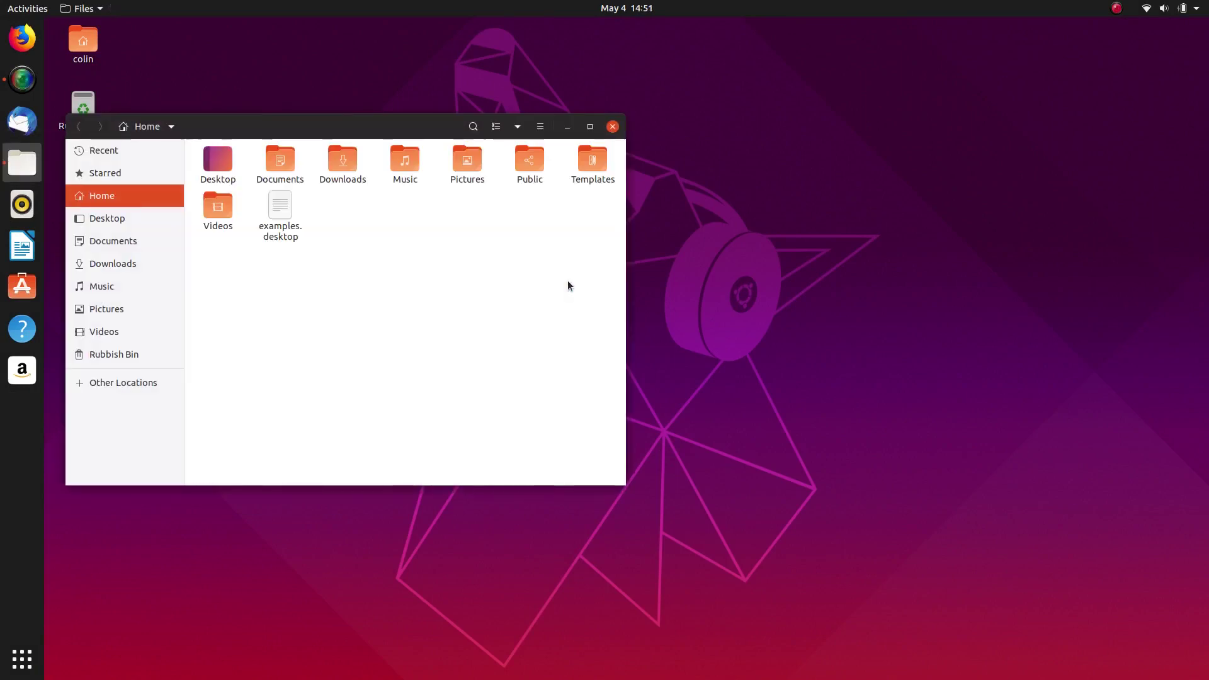
left_click(118, 385)
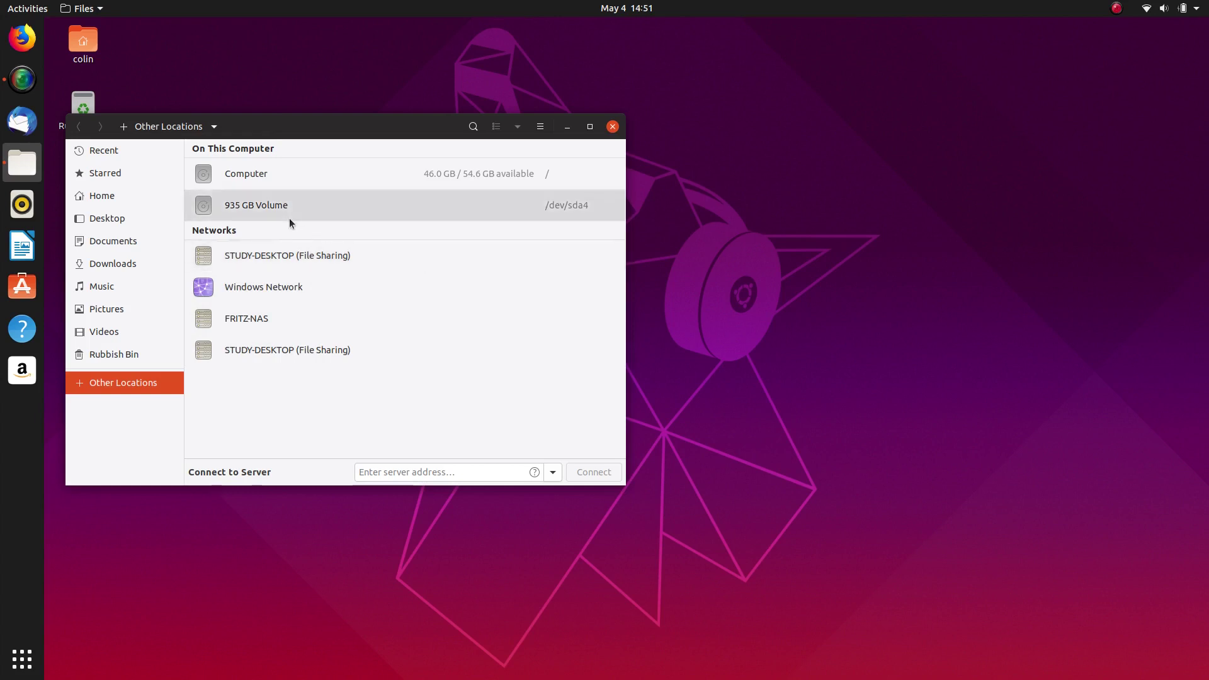
left_click(259, 204)
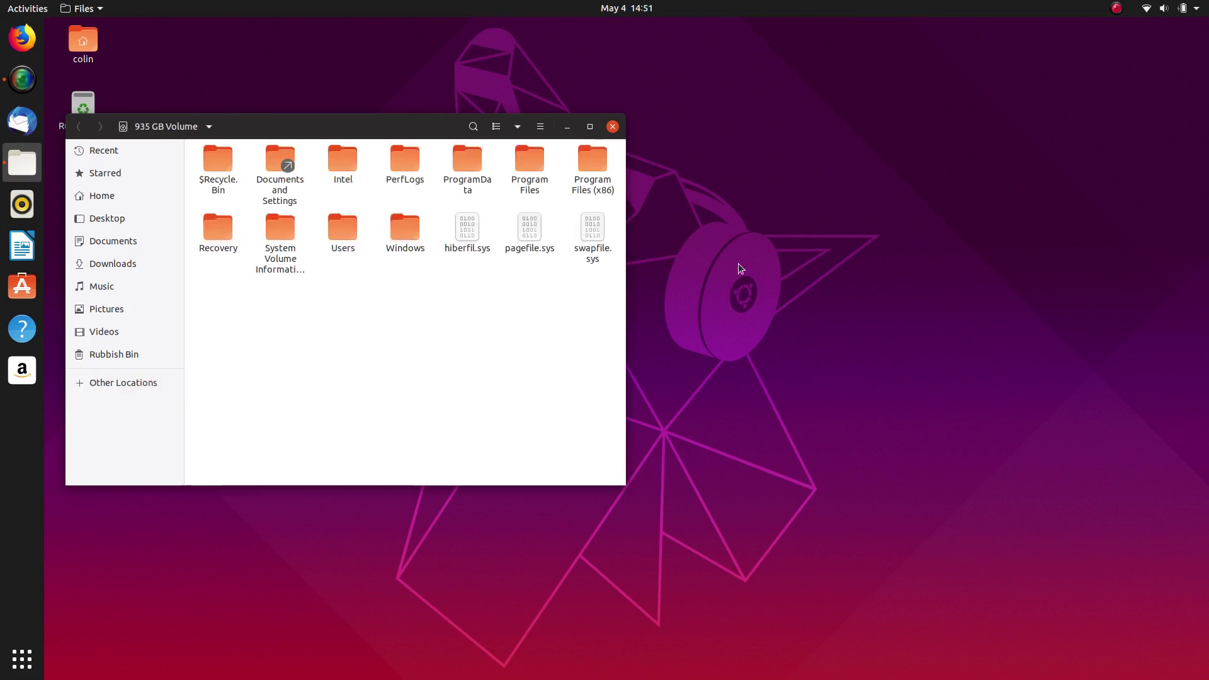
double_click(277, 162)
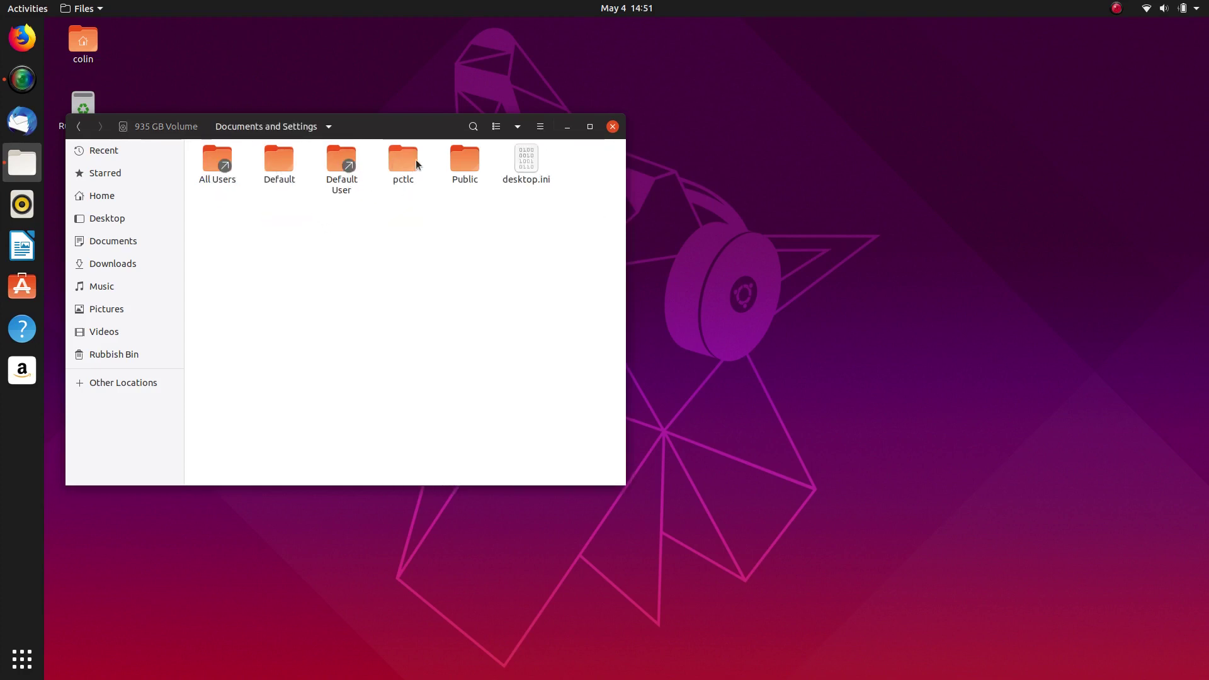
double_click(398, 168)
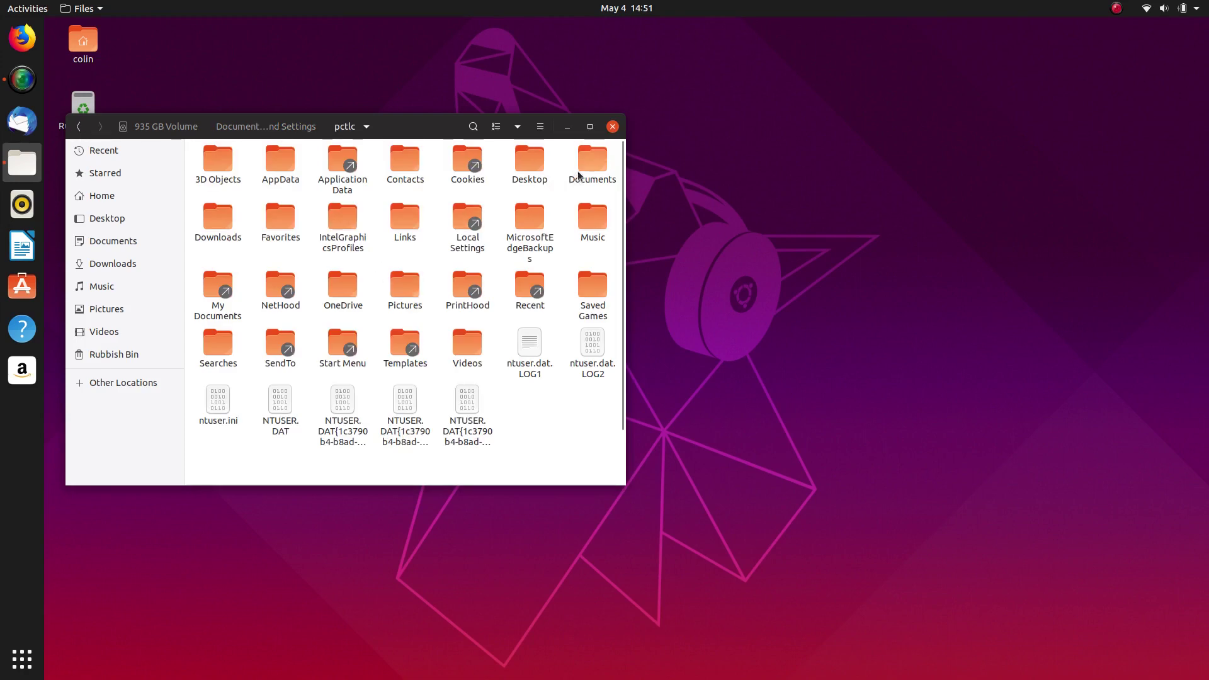
- Check the Windows Downloads folder contents and return to the profile folder
double_click(199, 224)
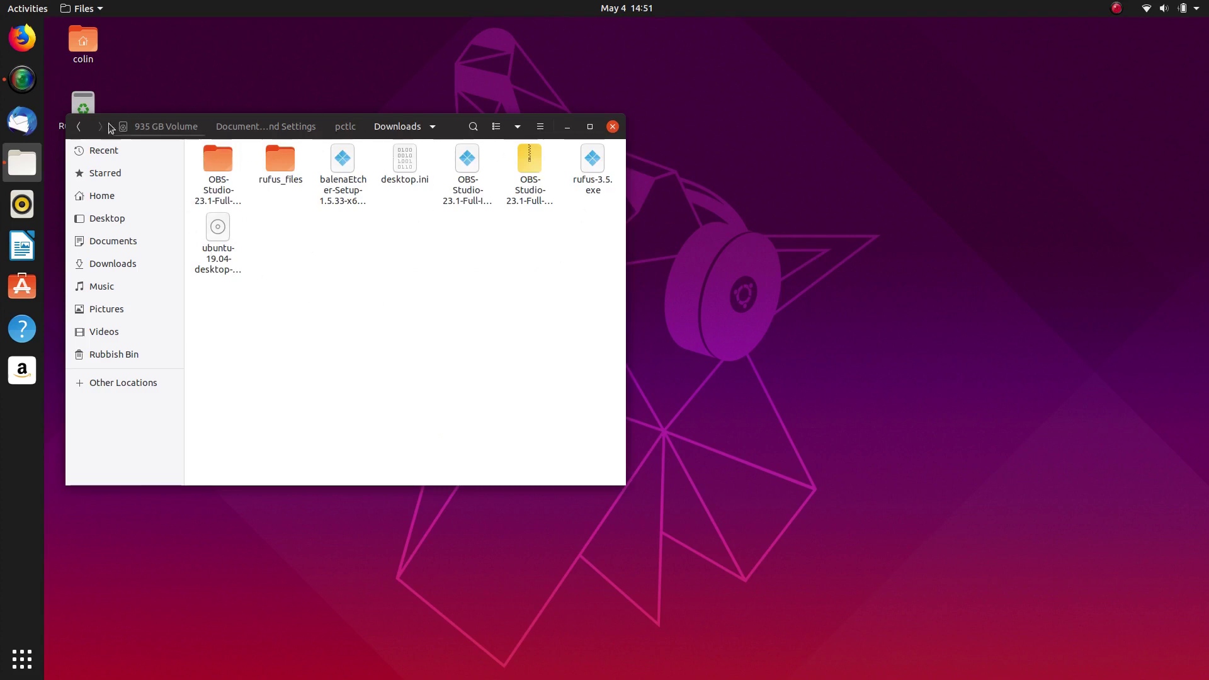
left_click(79, 126)
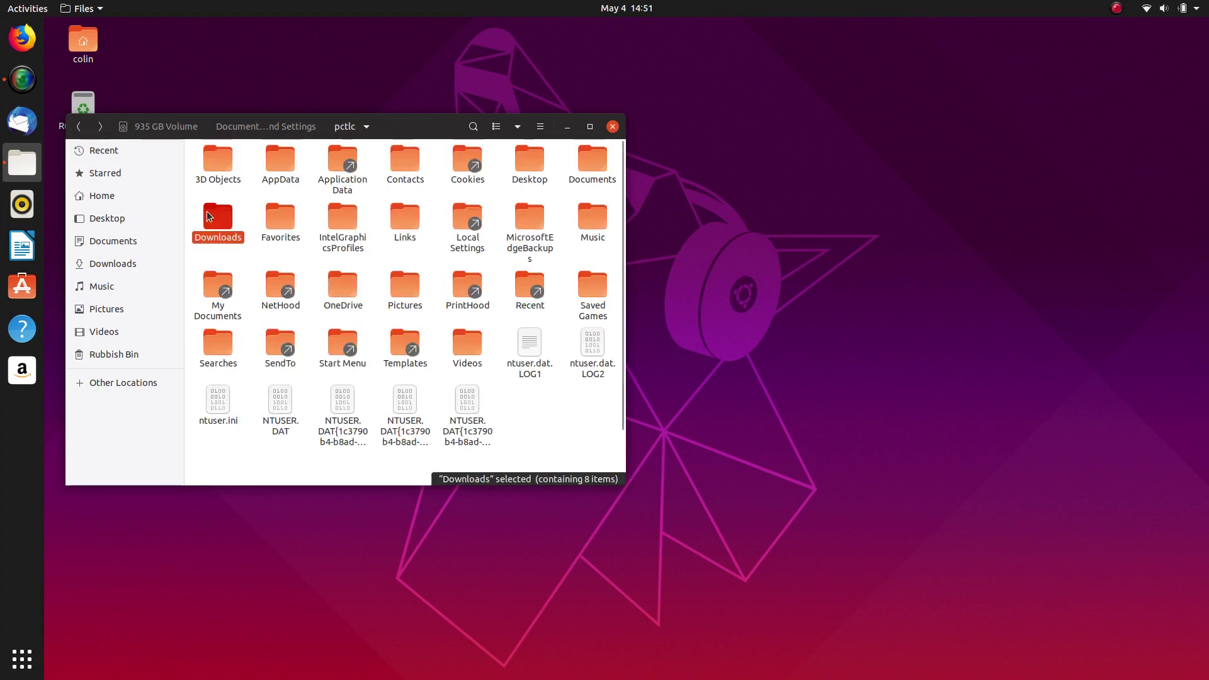
double_click(214, 222)
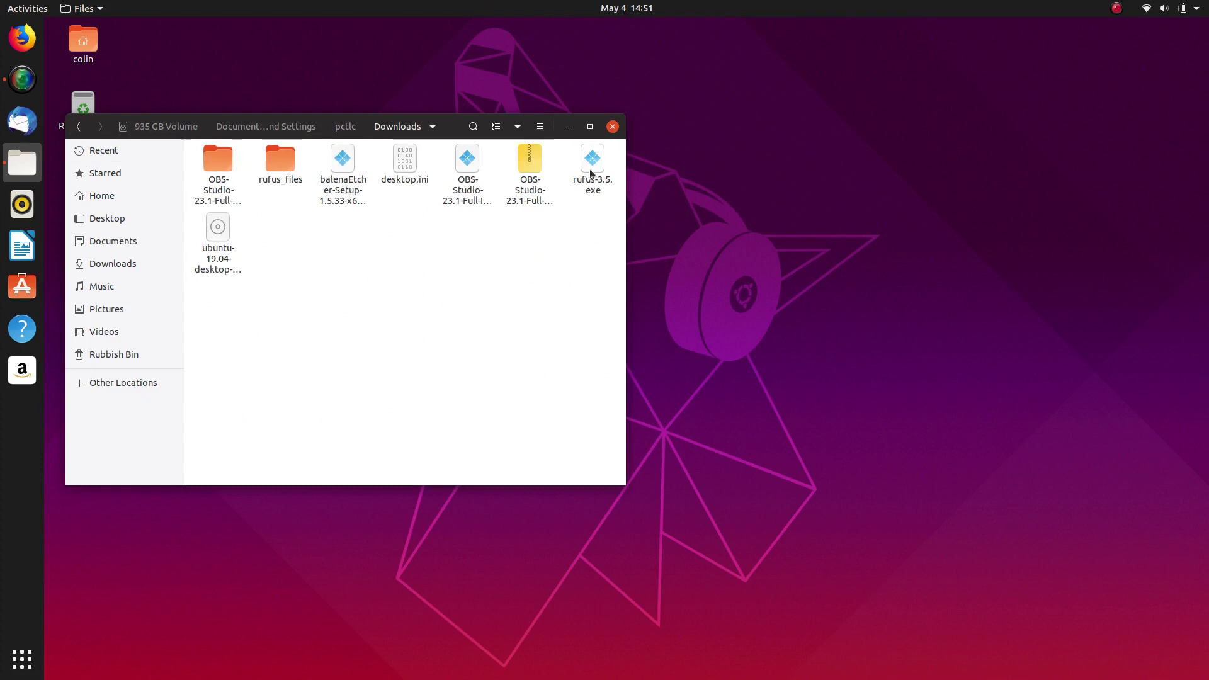
left_click(79, 126)
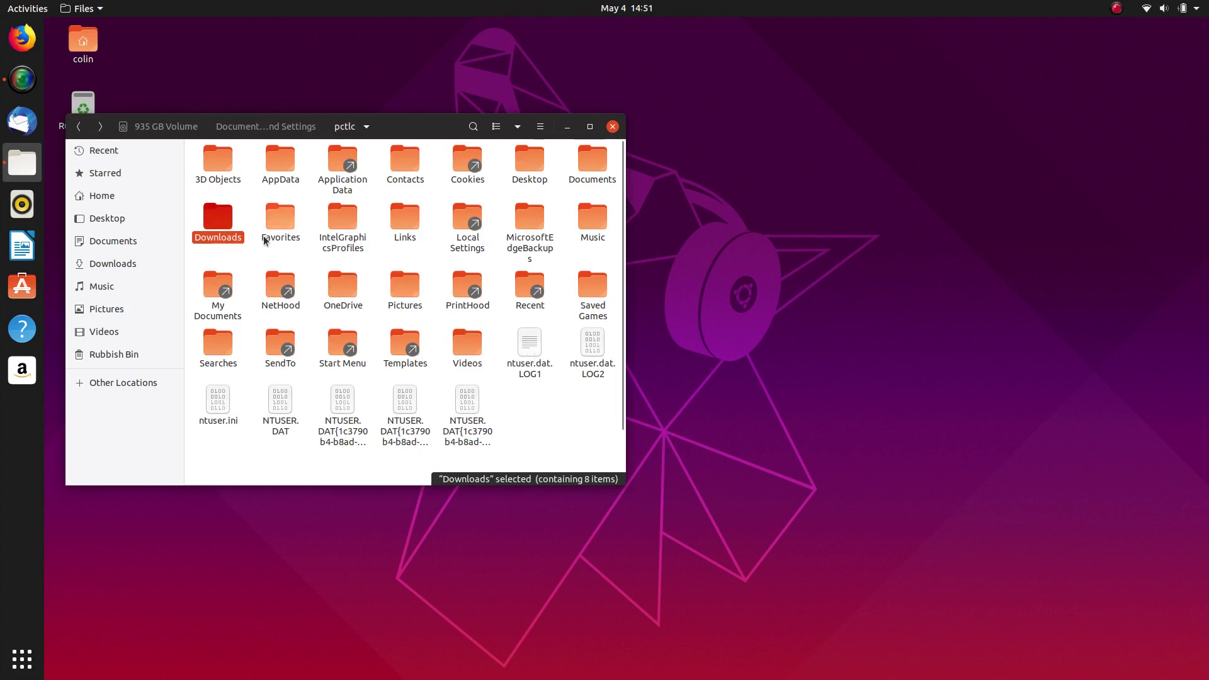
- Enable the 'Show action to create symbolic links' option in Files Preferences
right_click(218, 225)
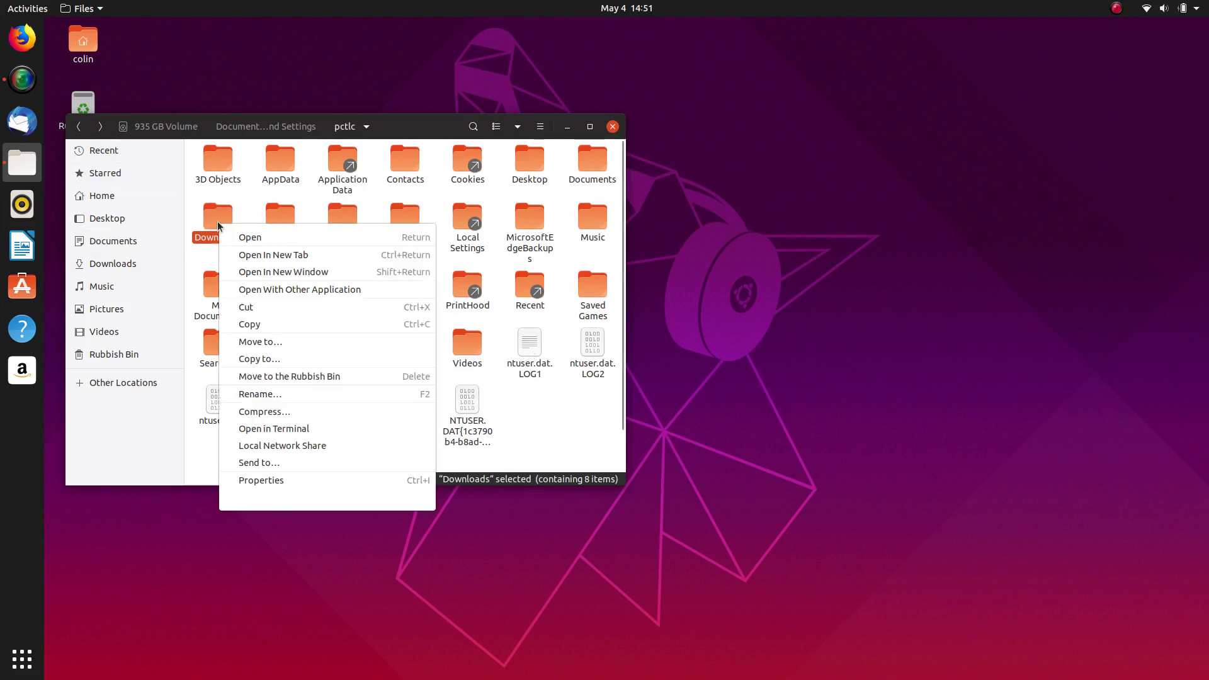
left_click(242, 199)
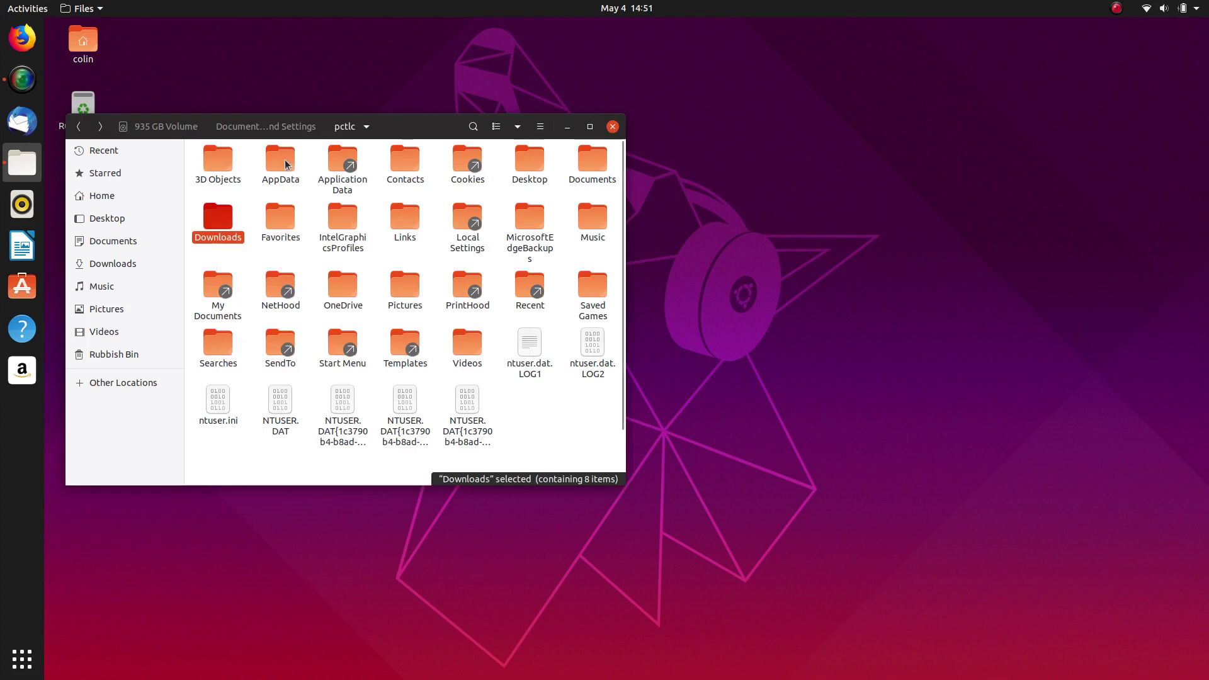
left_click(536, 126)
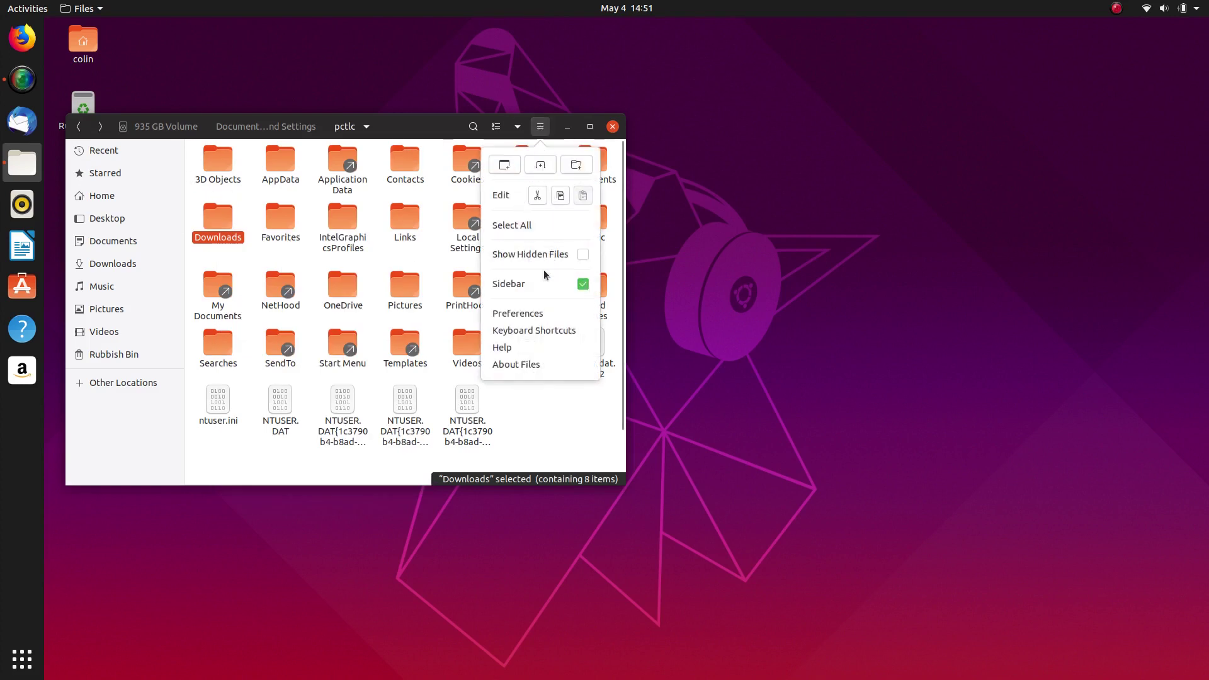
left_click(518, 312)
left_click(259, 179)
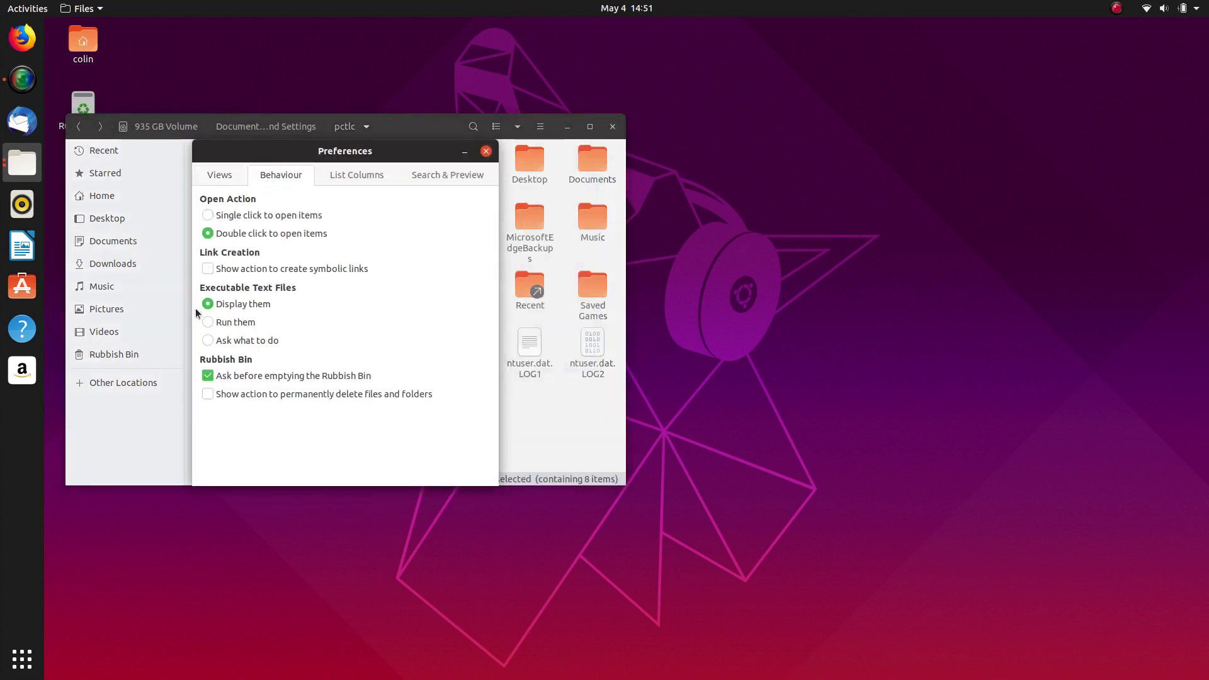
left_click(216, 276)
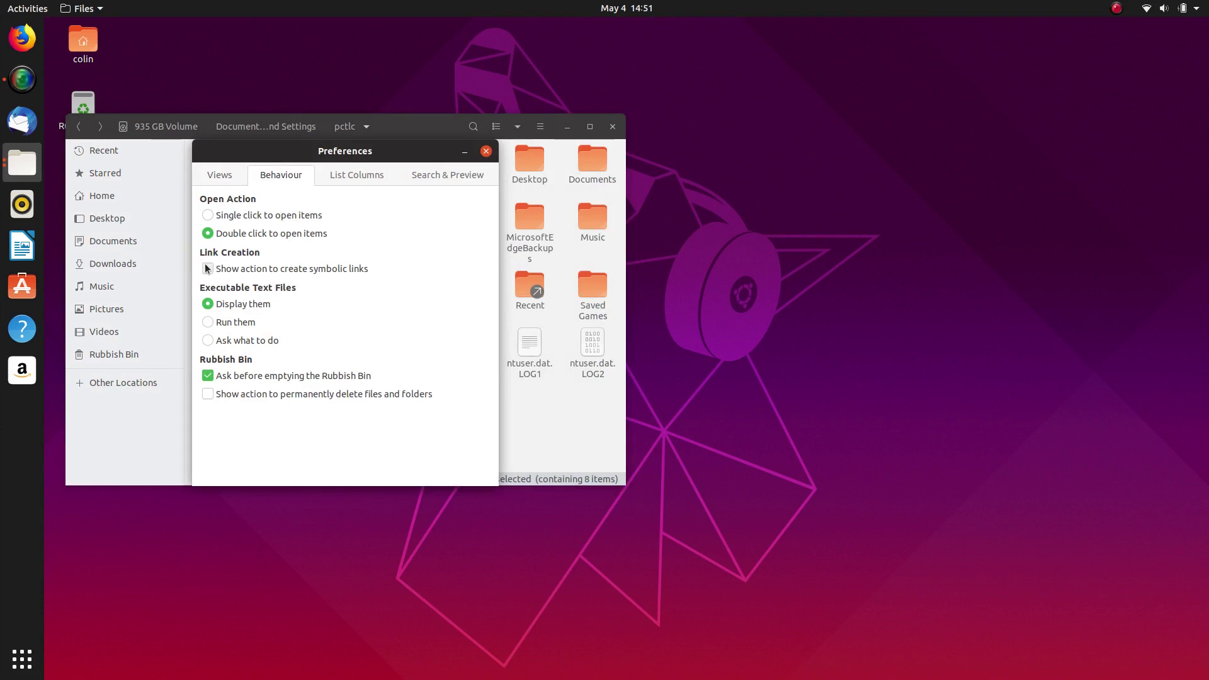
left_click(486, 151)
- Create a Link to Downloads for the Windows Downloads folder and cut it
right_click(212, 216)
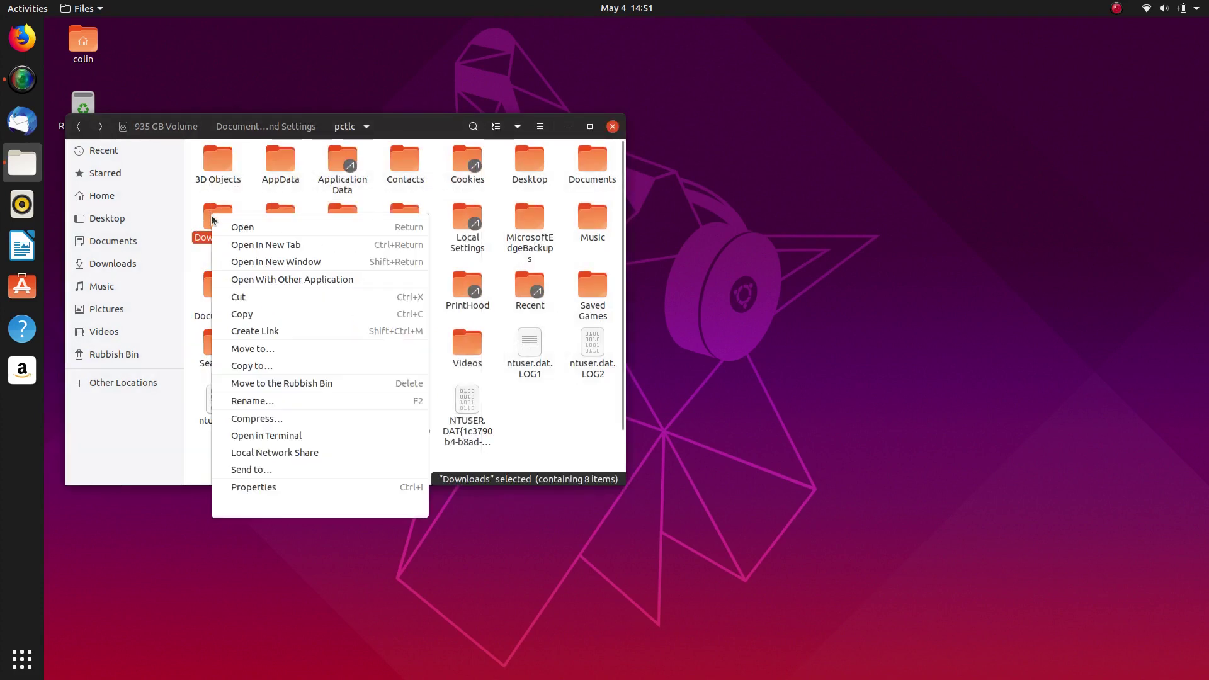
left_click(255, 331)
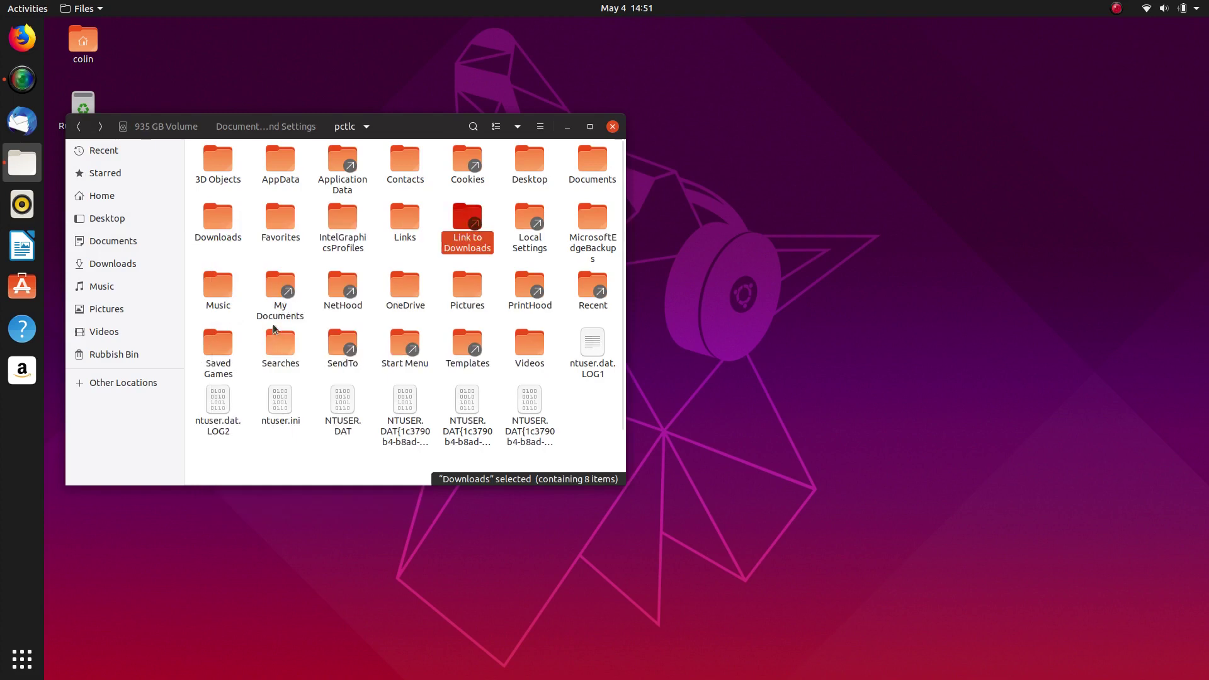
right_click(457, 205)
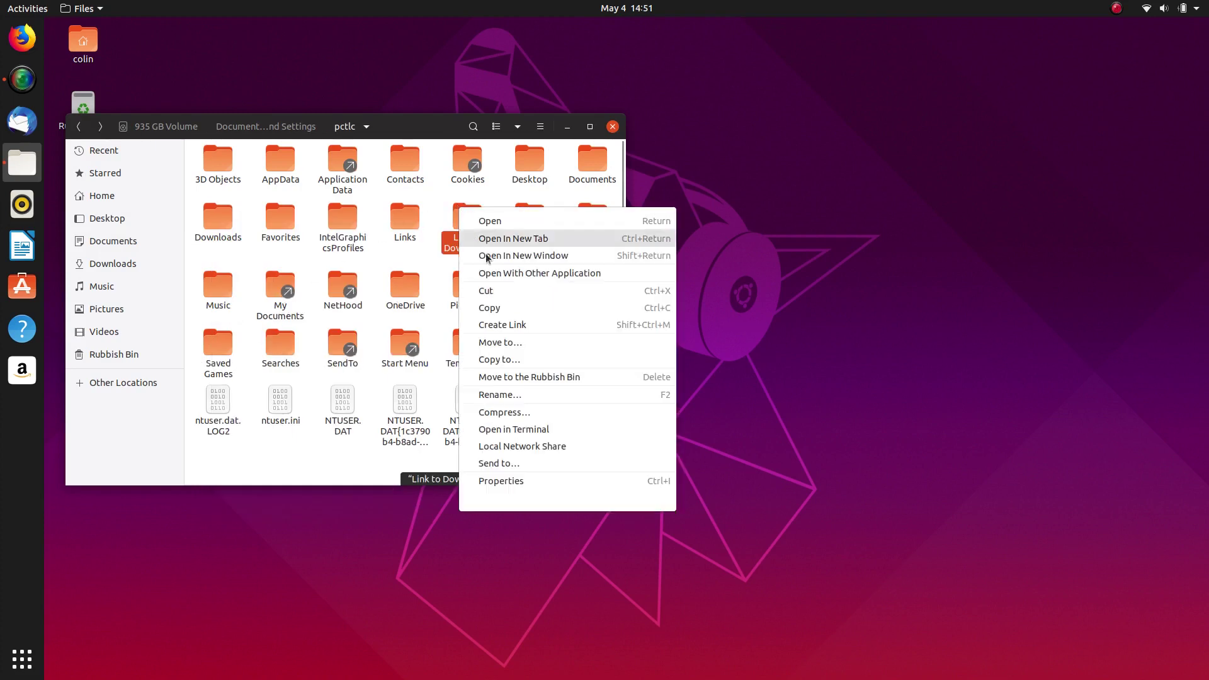
left_click(493, 291)
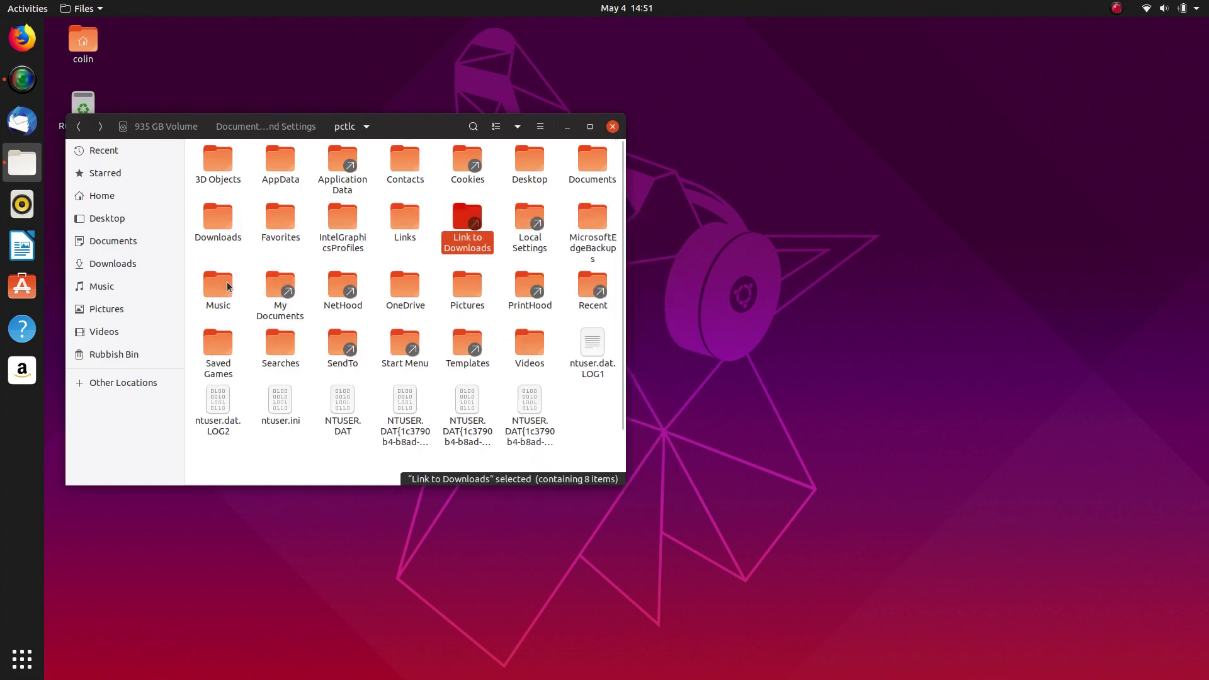
left_click(112, 242)
- Paste the link into Documents and rename it My-Windows-Downloads
right_click(348, 214)
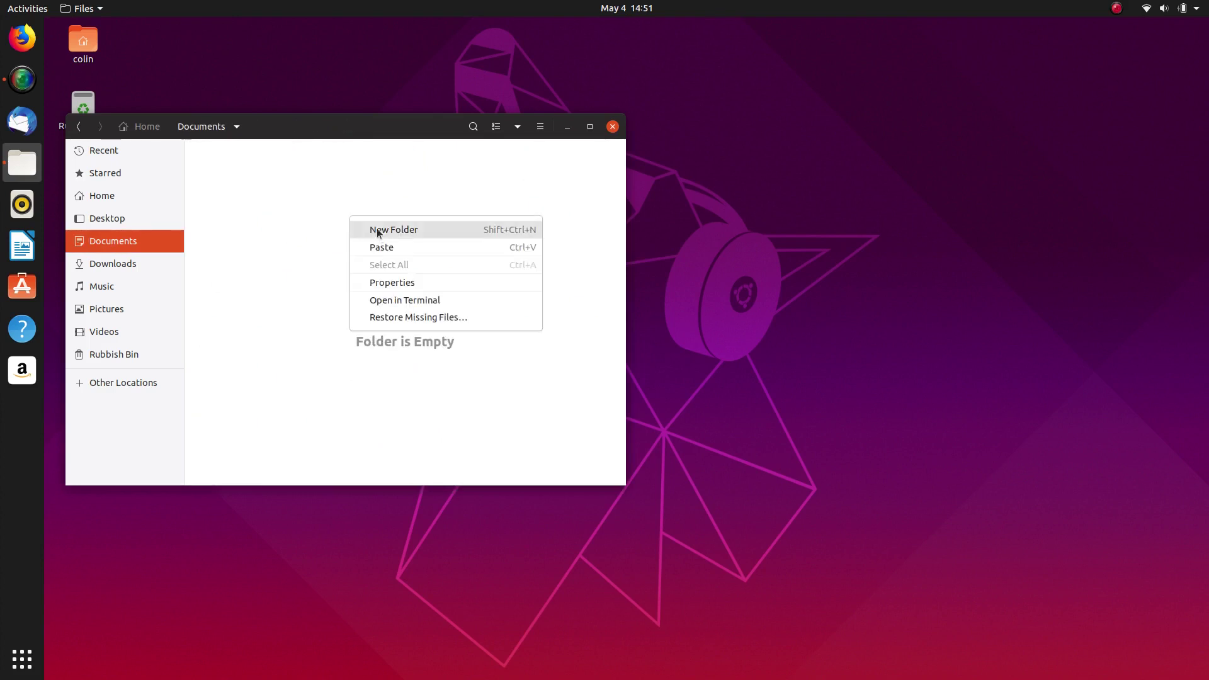
left_click(384, 244)
right_click(231, 165)
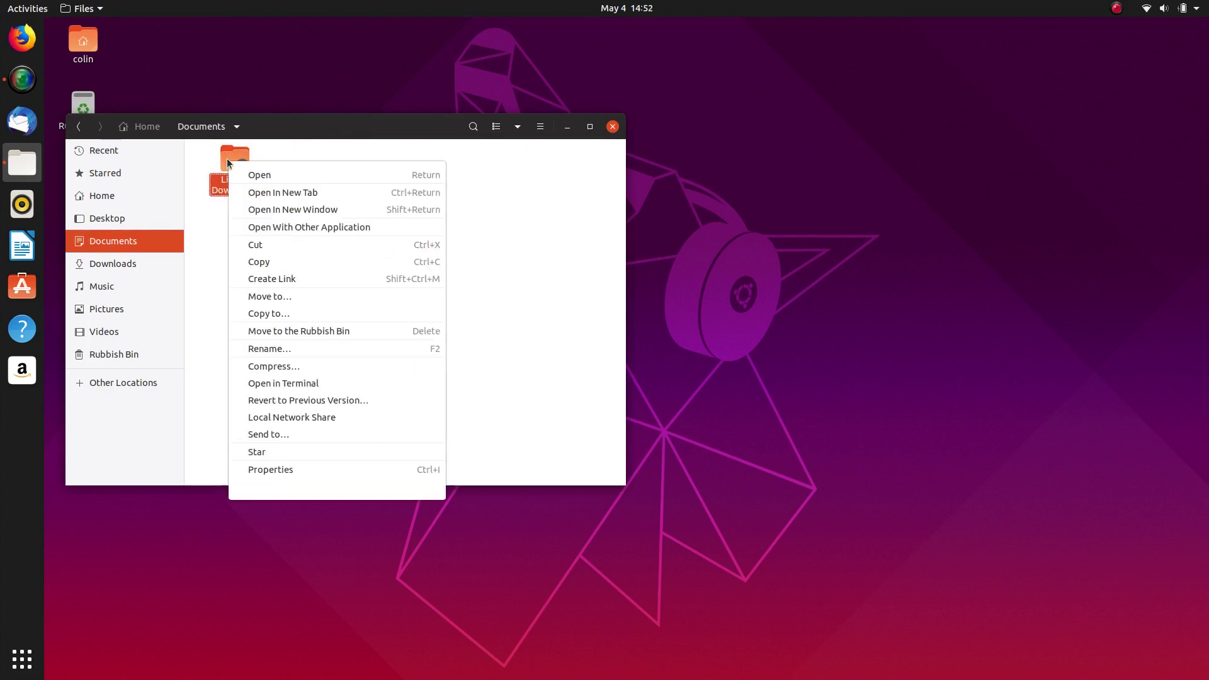
left_click(283, 350)
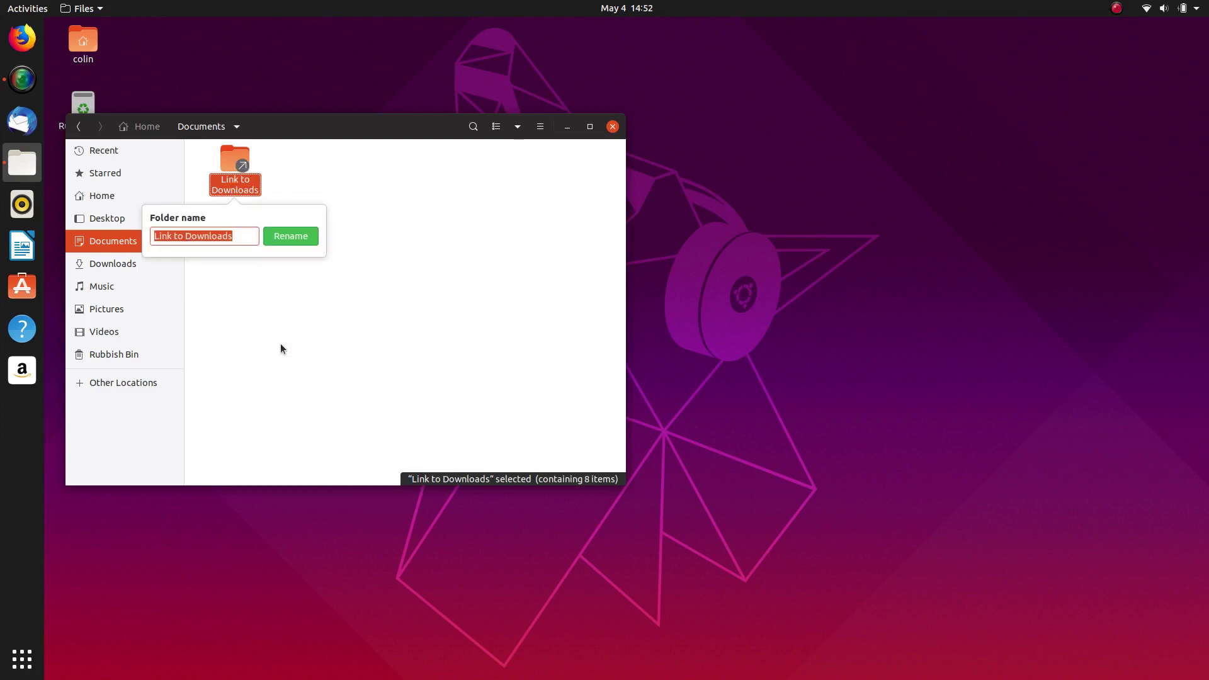
key("Home")
key("Delete")
key("Delete")
key("Delete")
key("Delete")
key("Delete")
key("Delete")
key("Delete")
key("Delete")
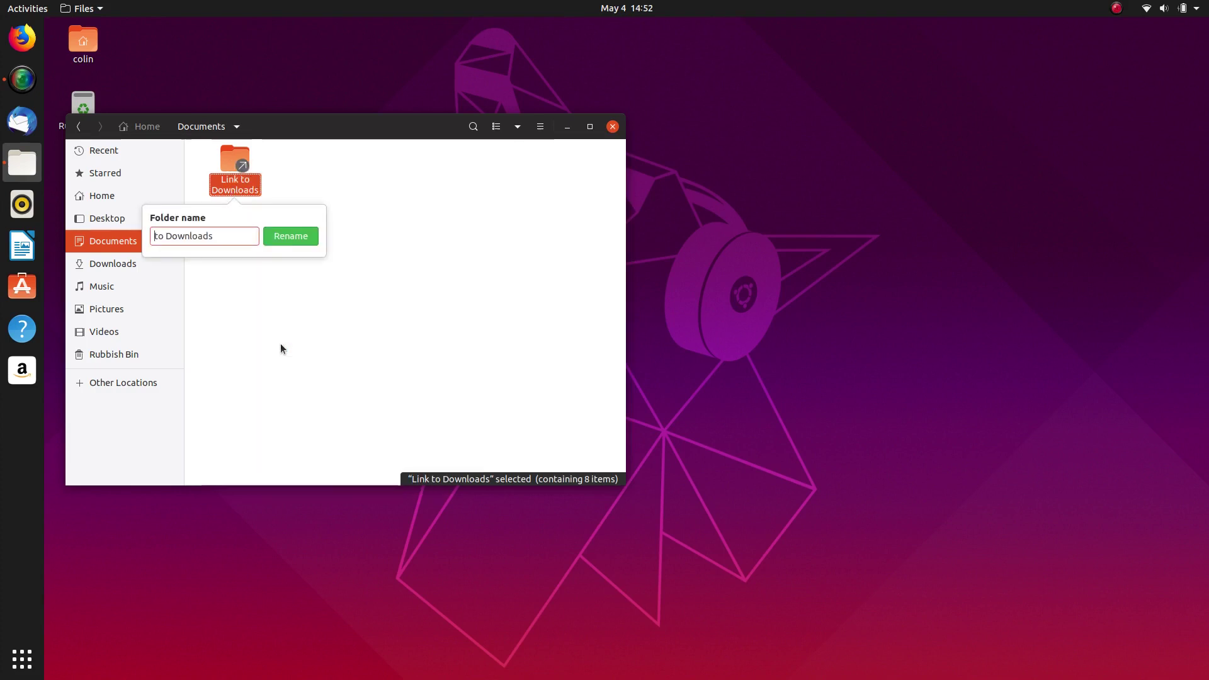
type("My")
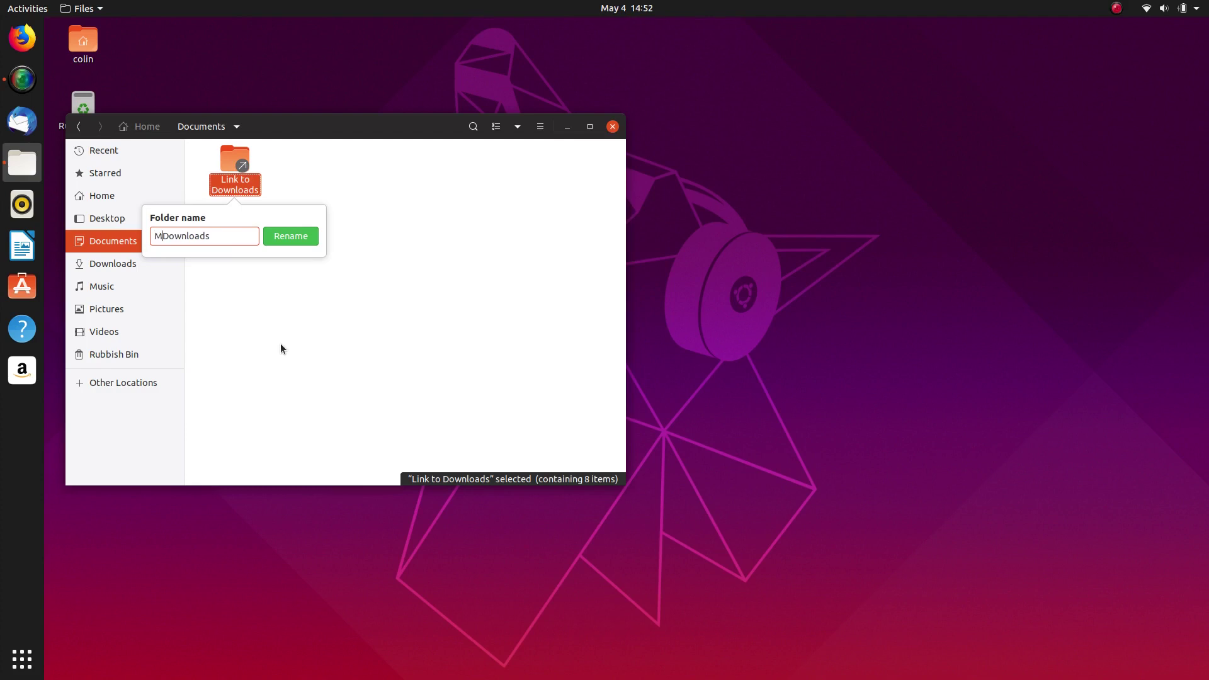
type("-Windows-")
key("Return")
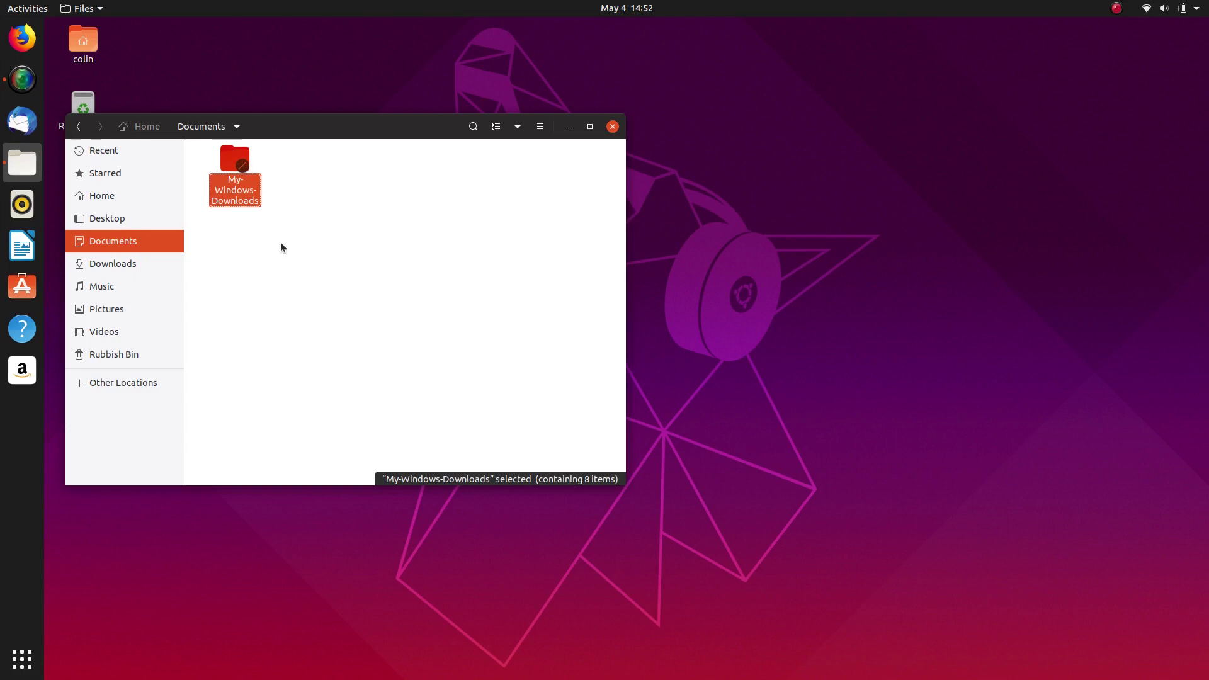
- Move the My-Windows-Downloads link into home Downloads and confirm it opens the Windows downloads folder
right_click(245, 170)
left_click(126, 263)
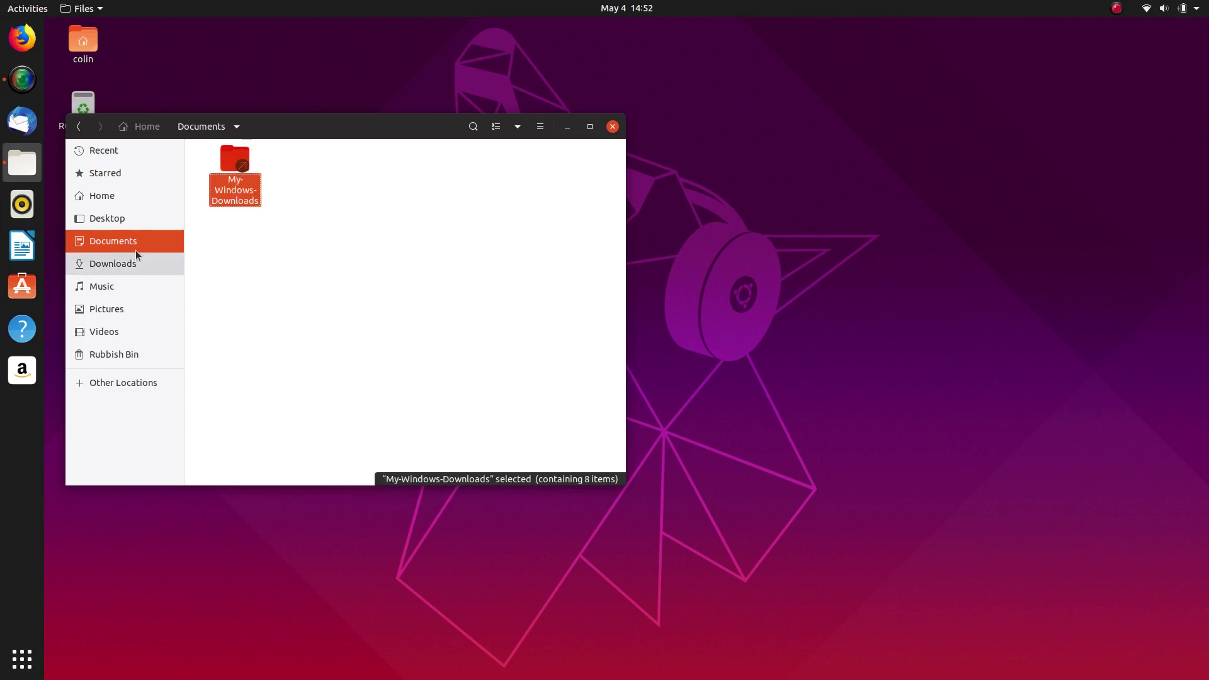
left_click(126, 263)
right_click(371, 253)
left_click(399, 281)
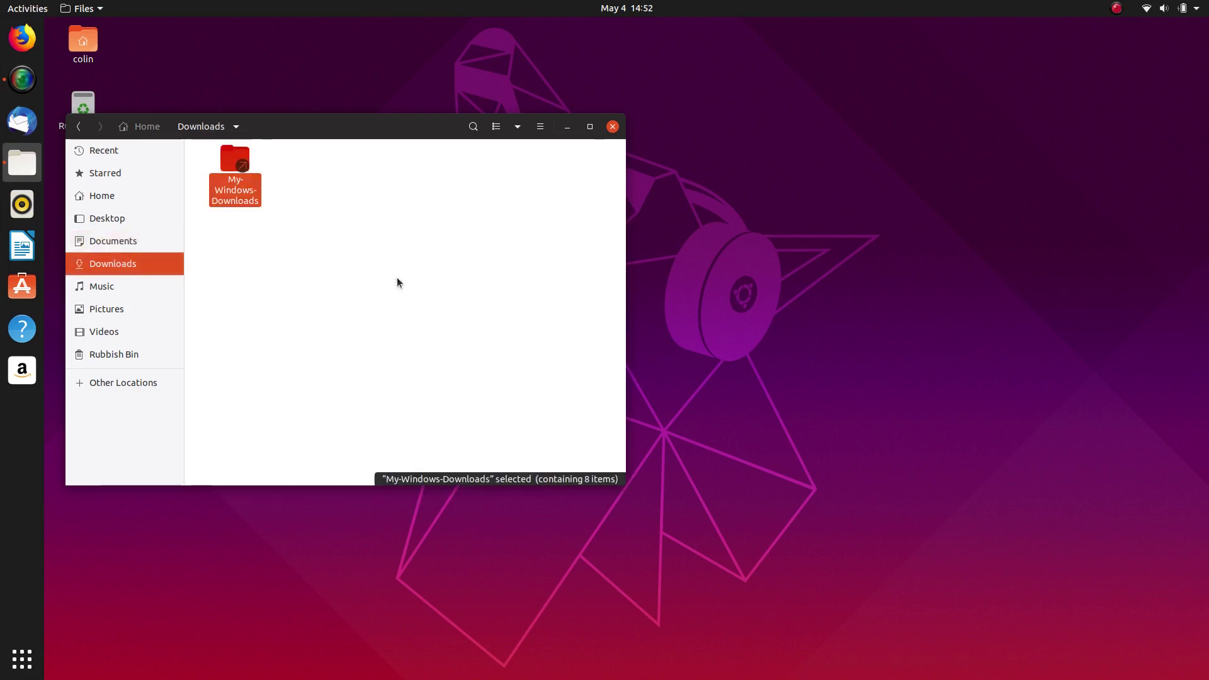
double_click(236, 157)
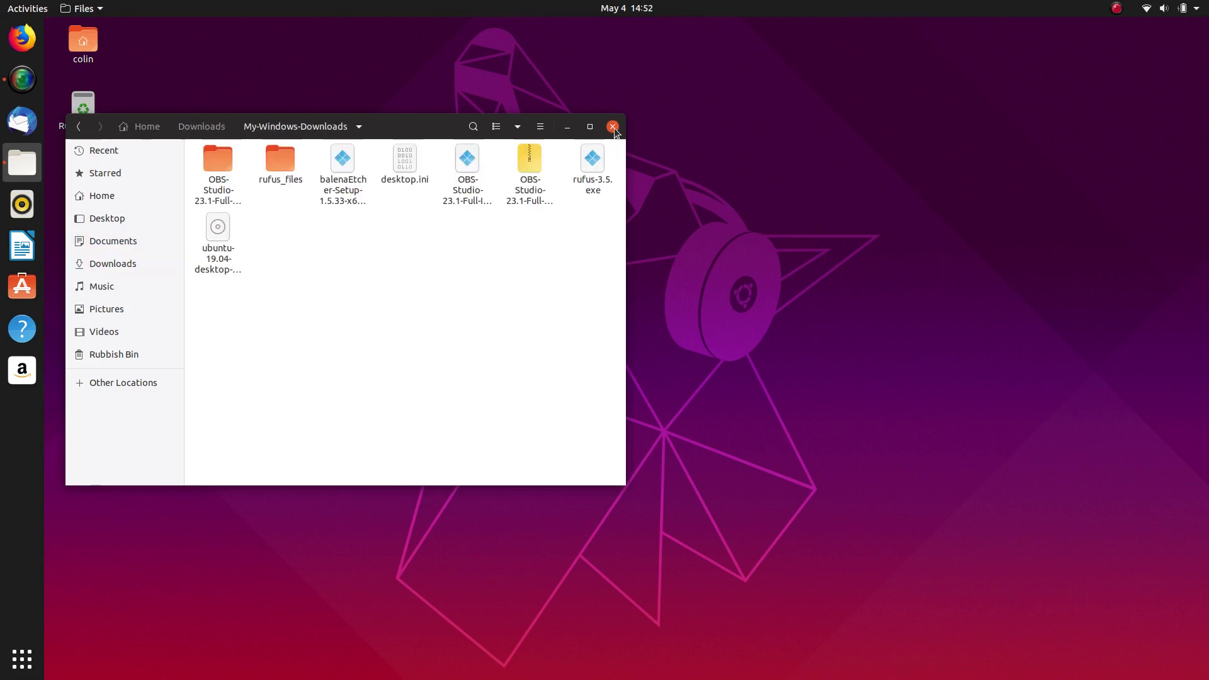
left_click(104, 383)
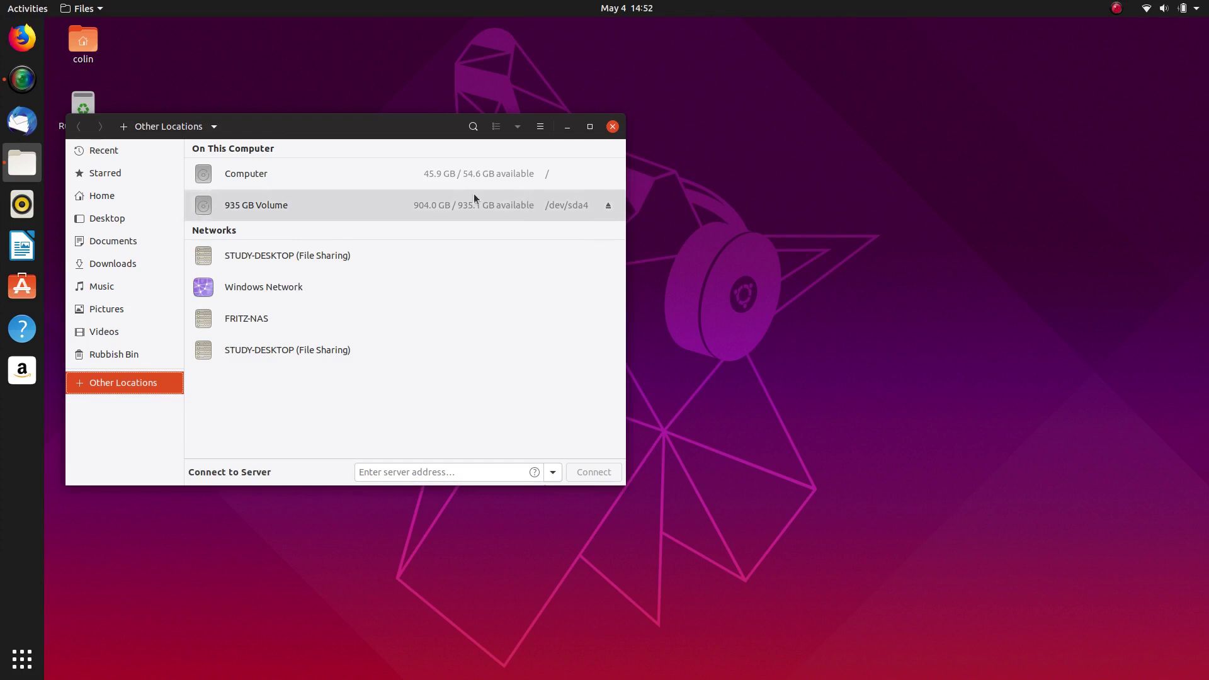
- Unmount the 935 GB Volume and confirm the My-Windows-Downloads link becomes broken, without deleting it
right_click(334, 195)
left_click(378, 260)
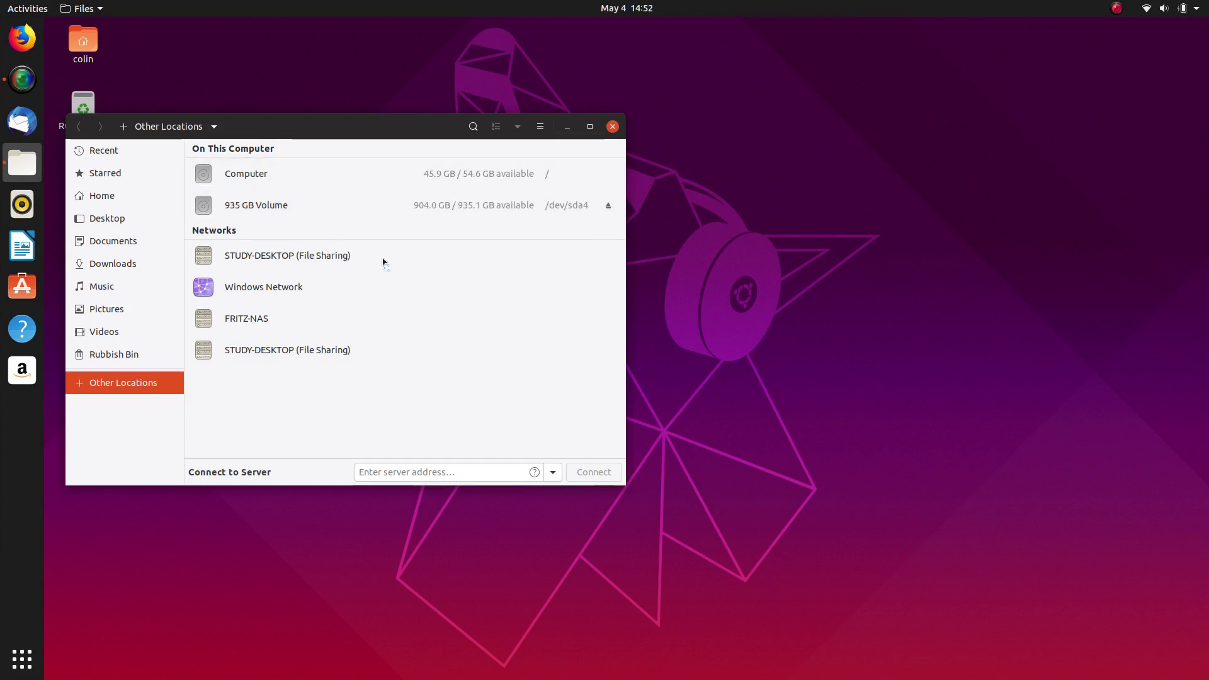
left_click(612, 127)
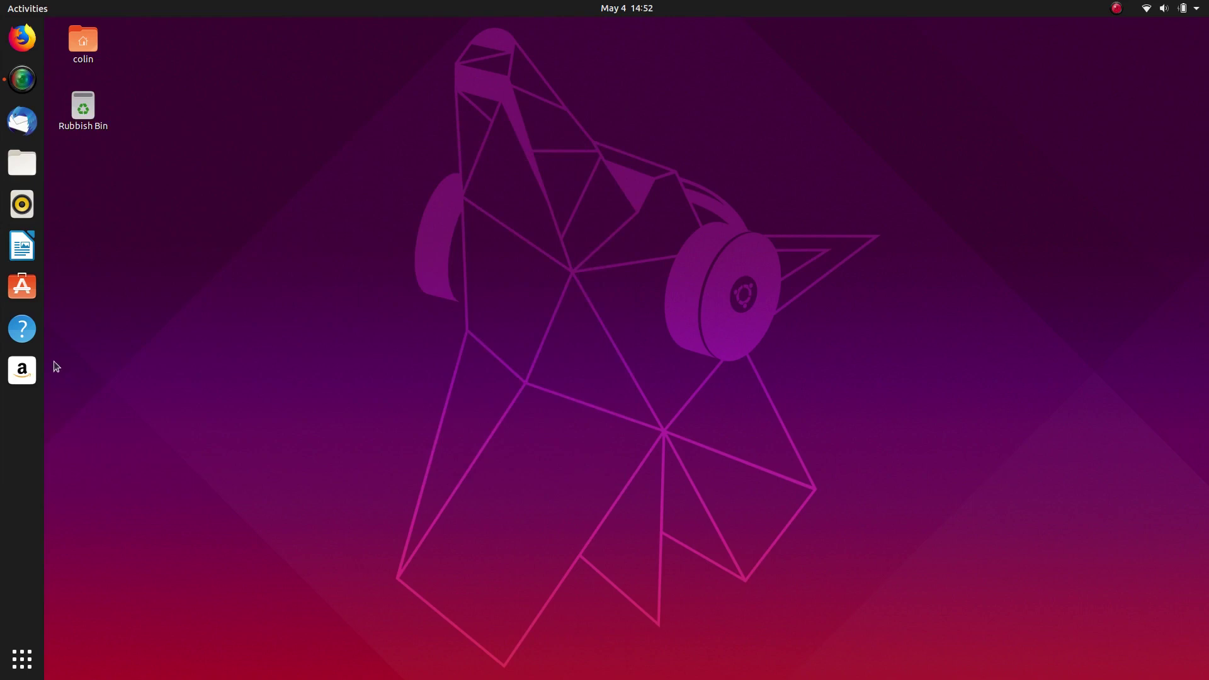
left_click(22, 162)
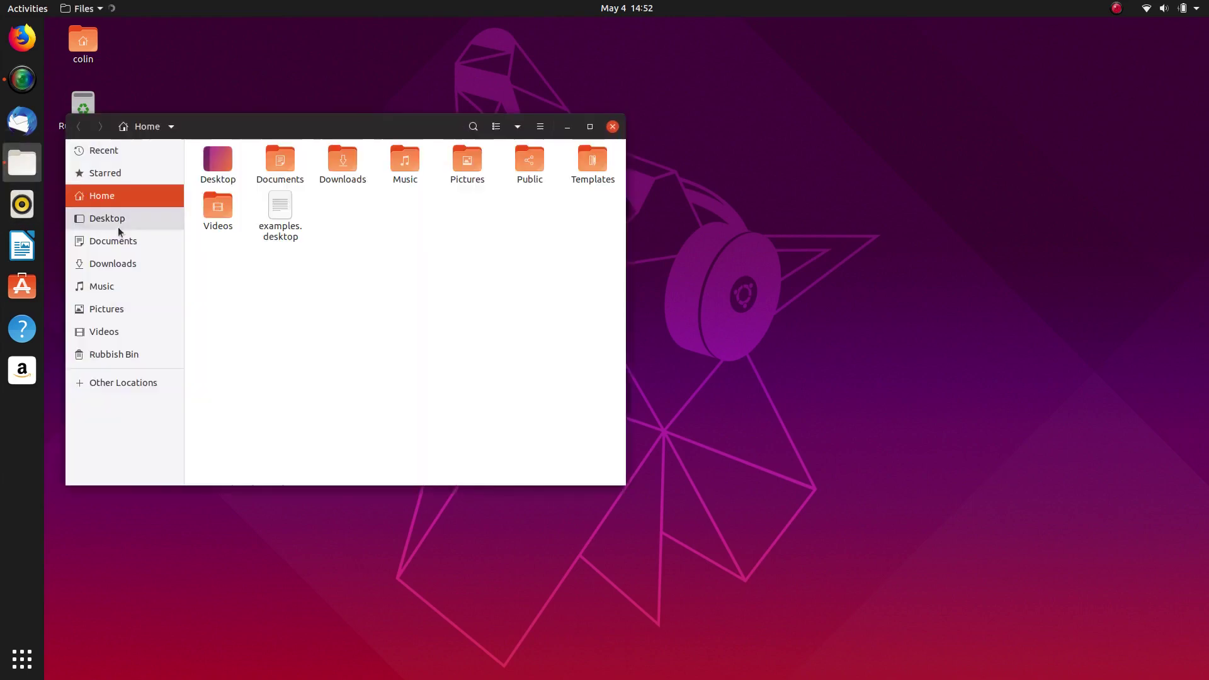
left_click(103, 263)
double_click(232, 160)
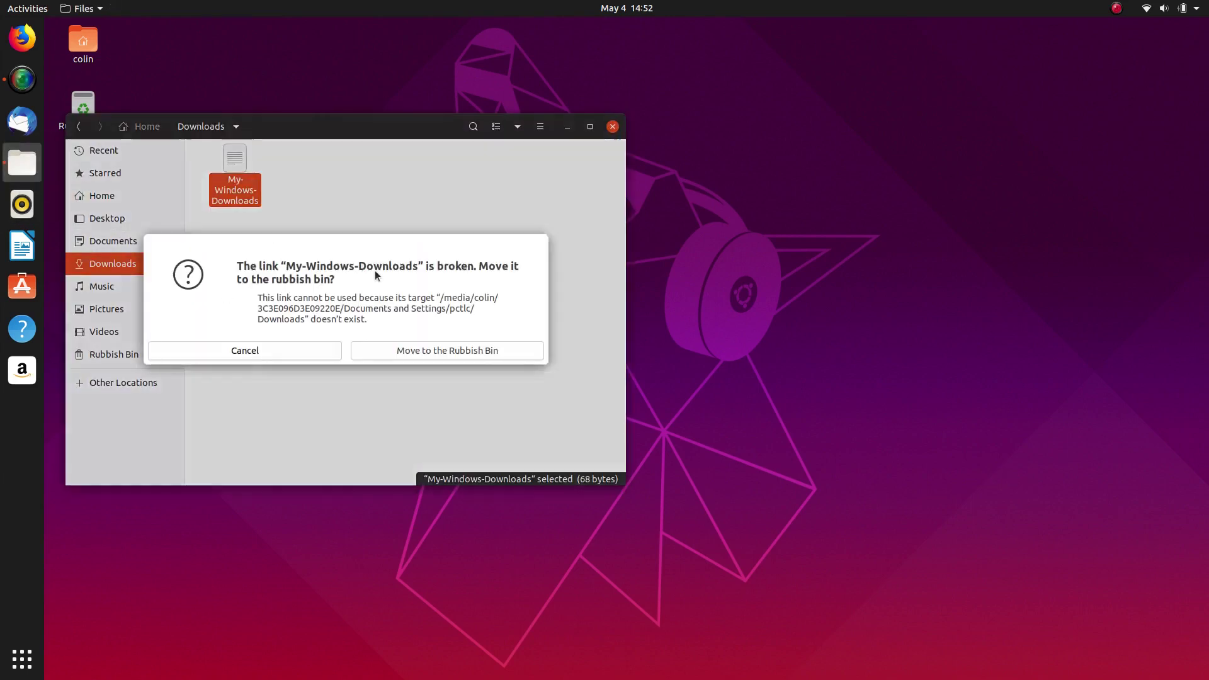
left_click(275, 355)
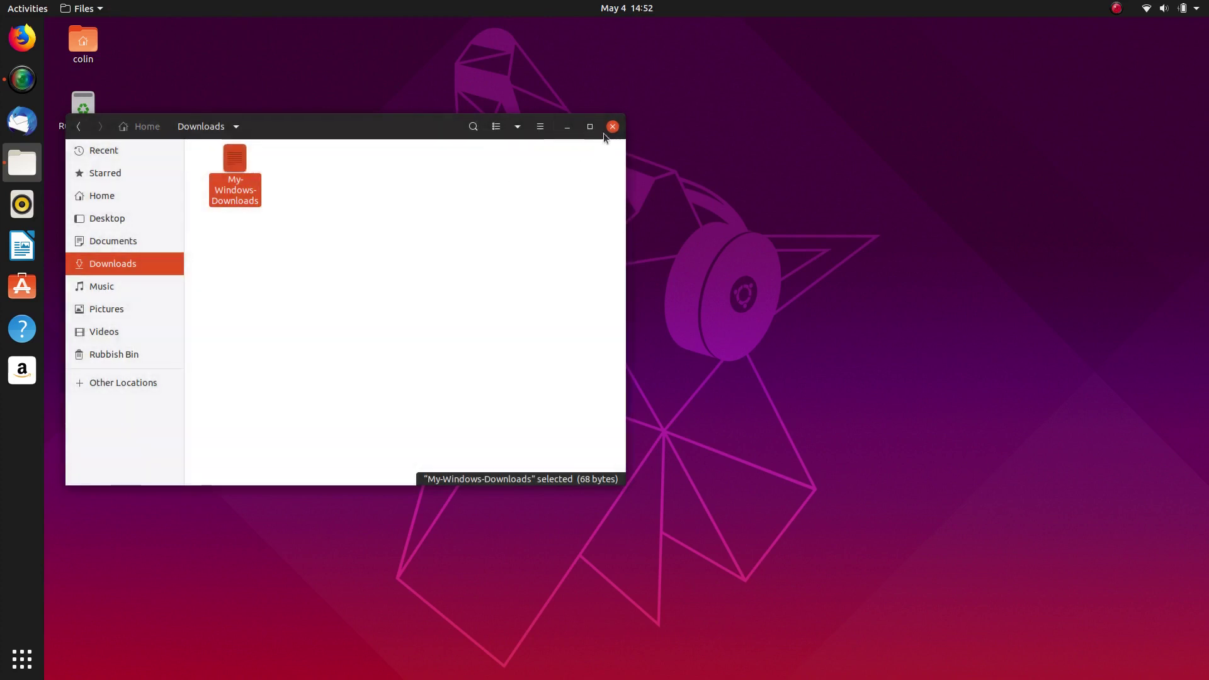
- Remount the 935 GB Volume from Other Locations, then reopen Files at Downloads
left_click(108, 383)
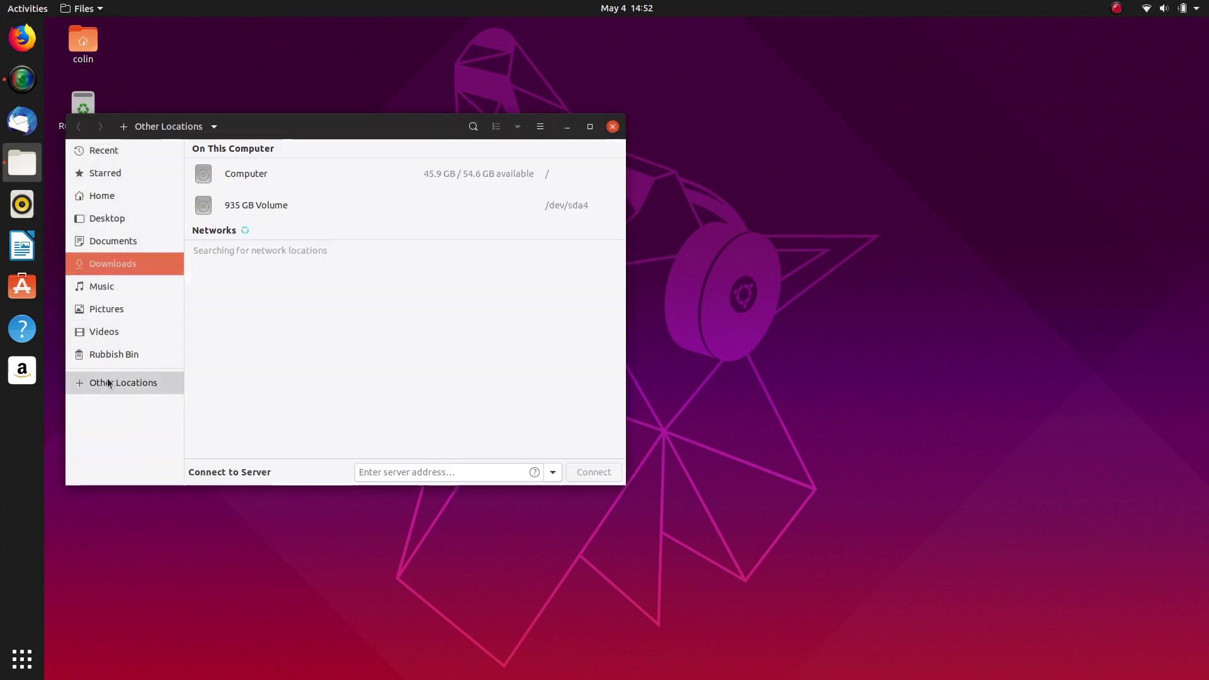
left_click(326, 204)
left_click(613, 127)
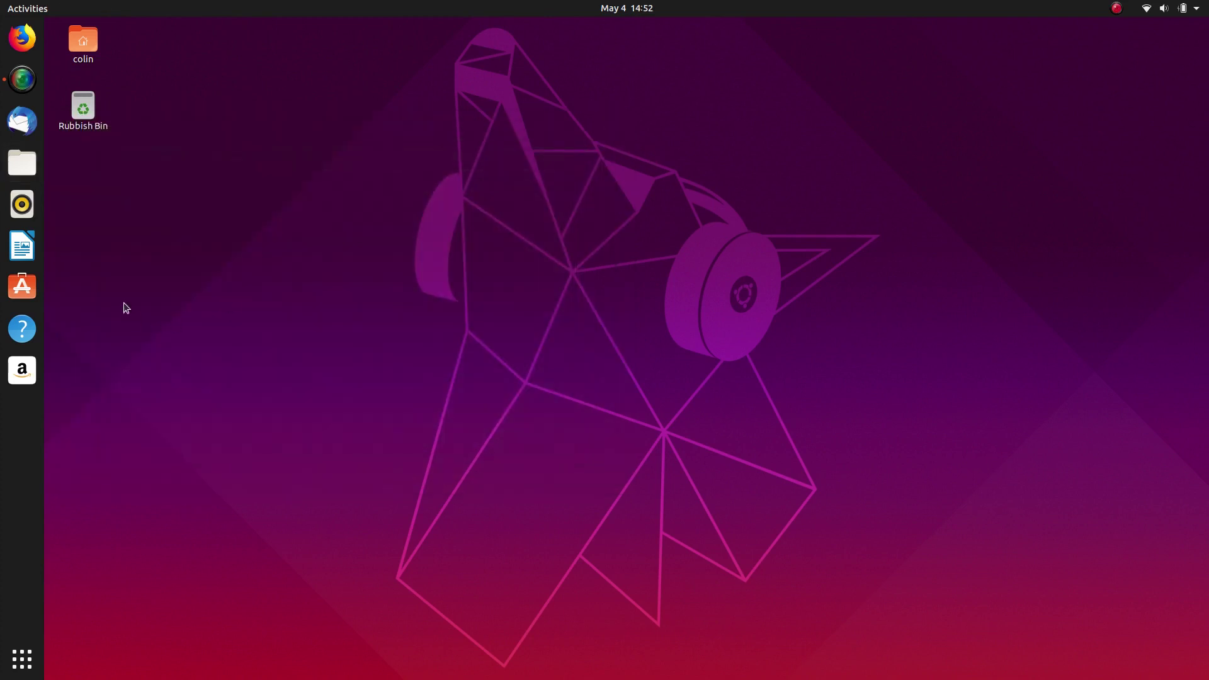
left_click(22, 162)
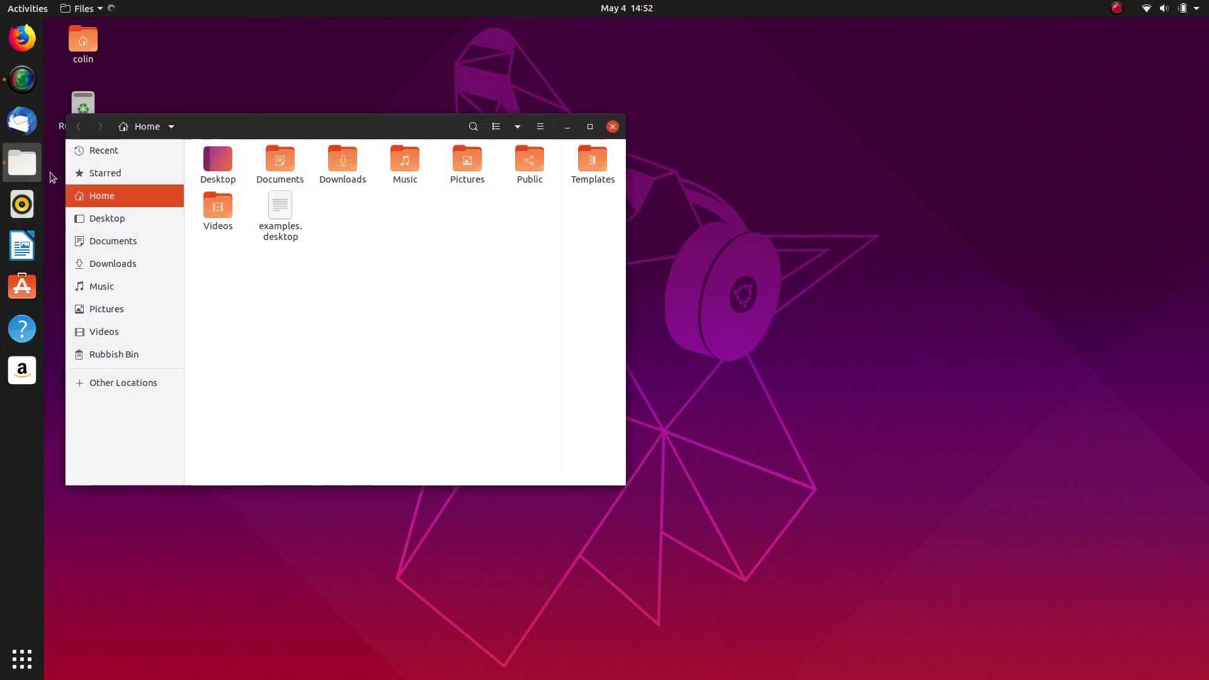
left_click(108, 263)
- Verify My-Windows-Downloads lists the Windows downloads, then close Files, reopen it, and close it again
double_click(232, 157)
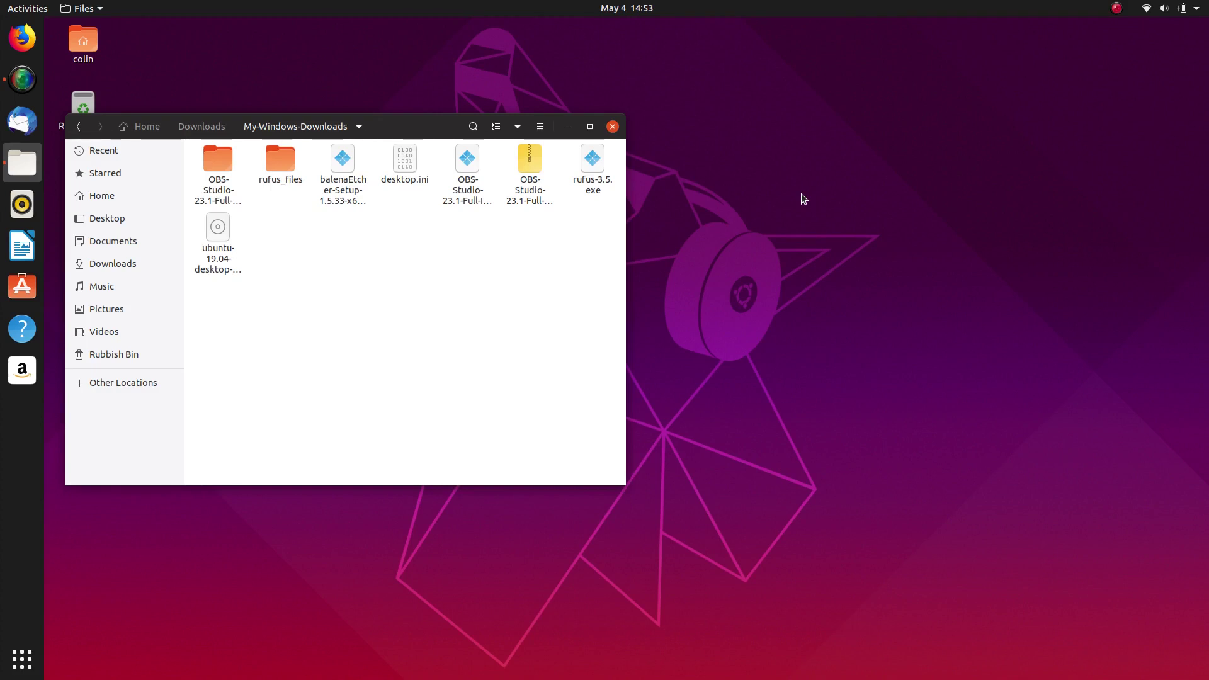
left_click(614, 127)
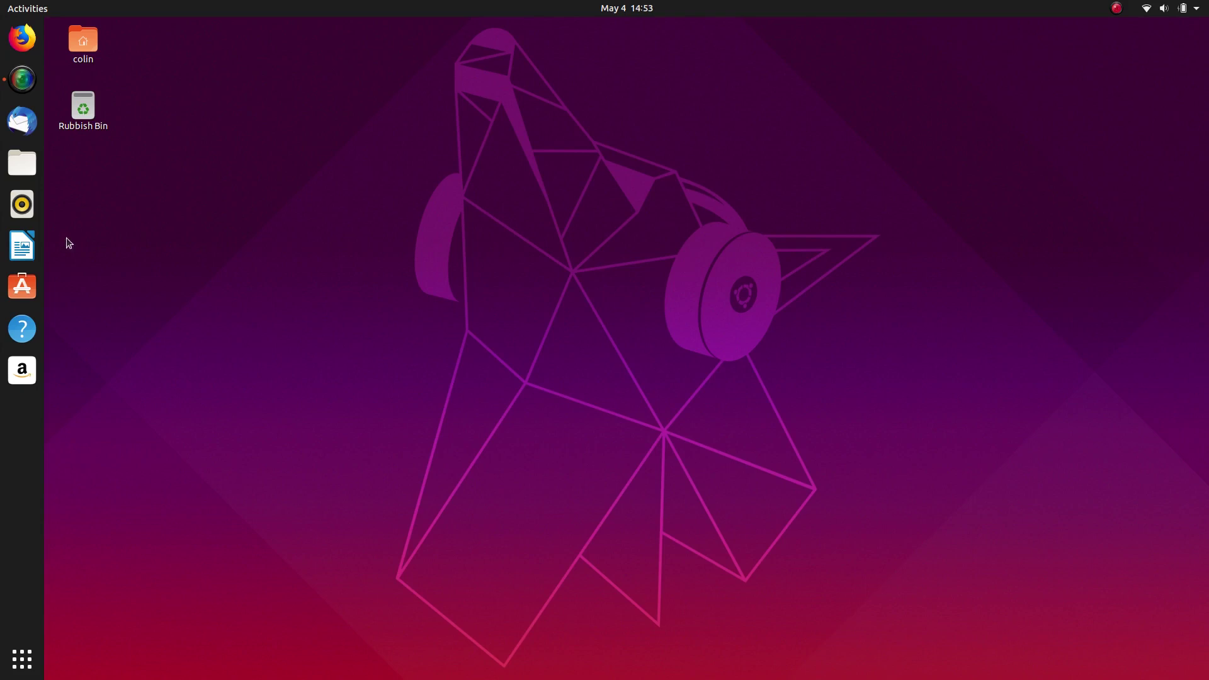
left_click(22, 162)
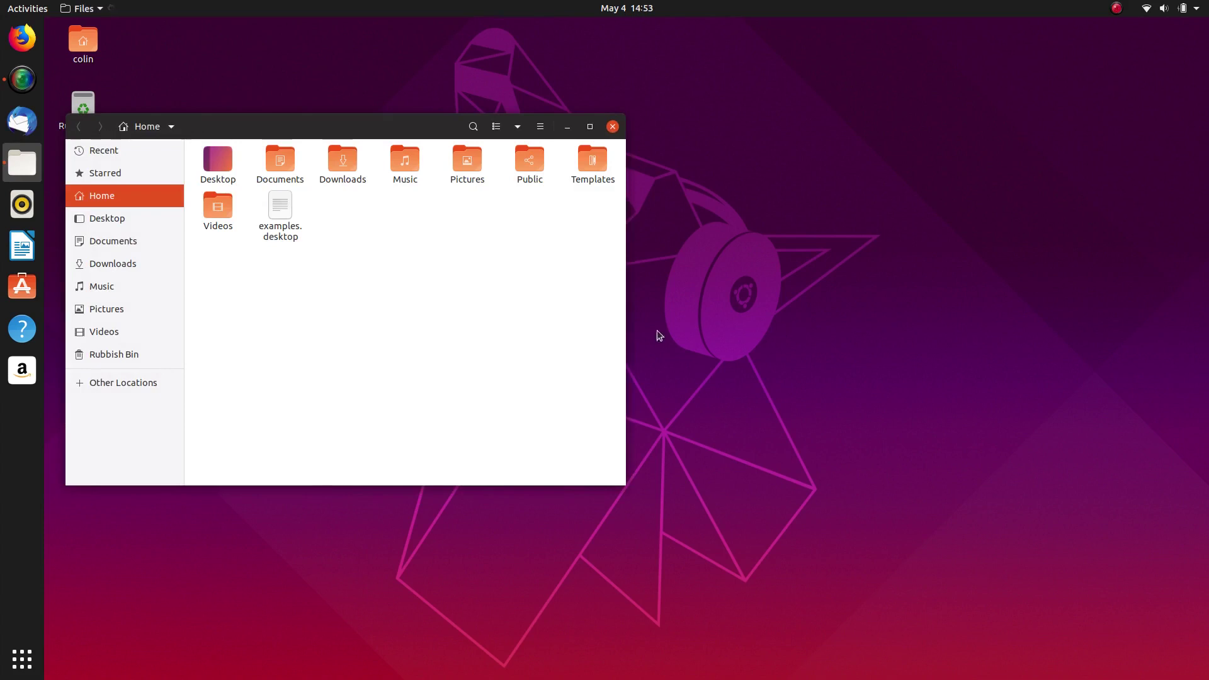
left_click(613, 126)
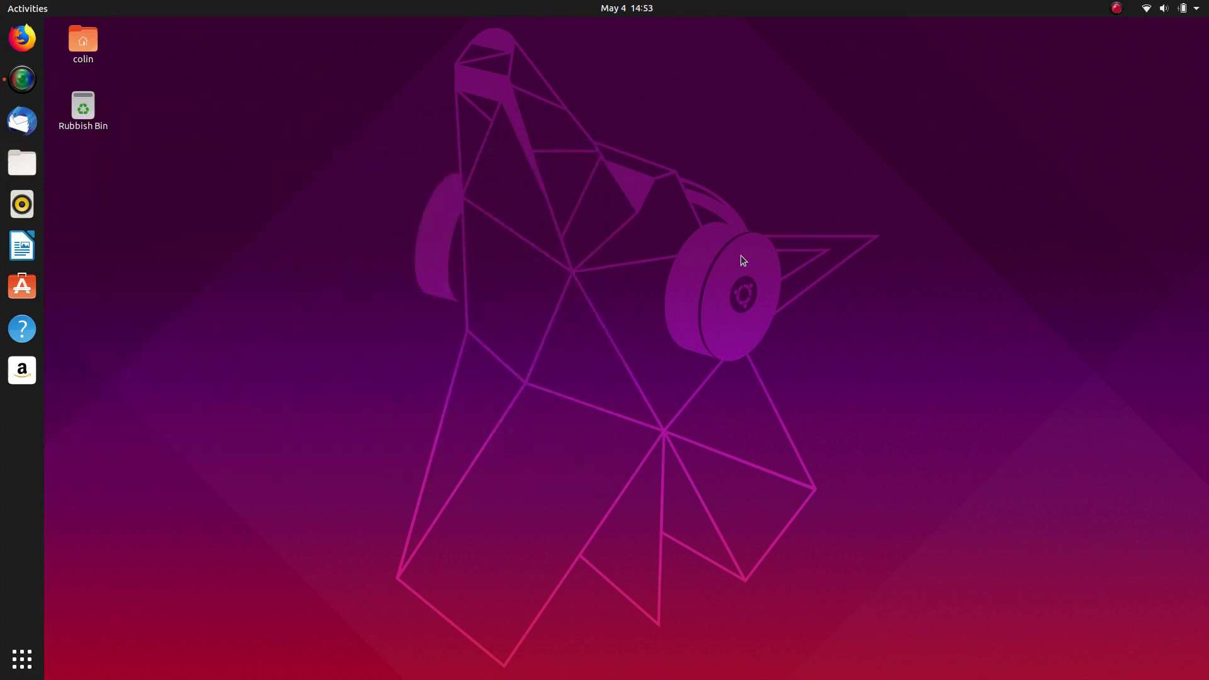